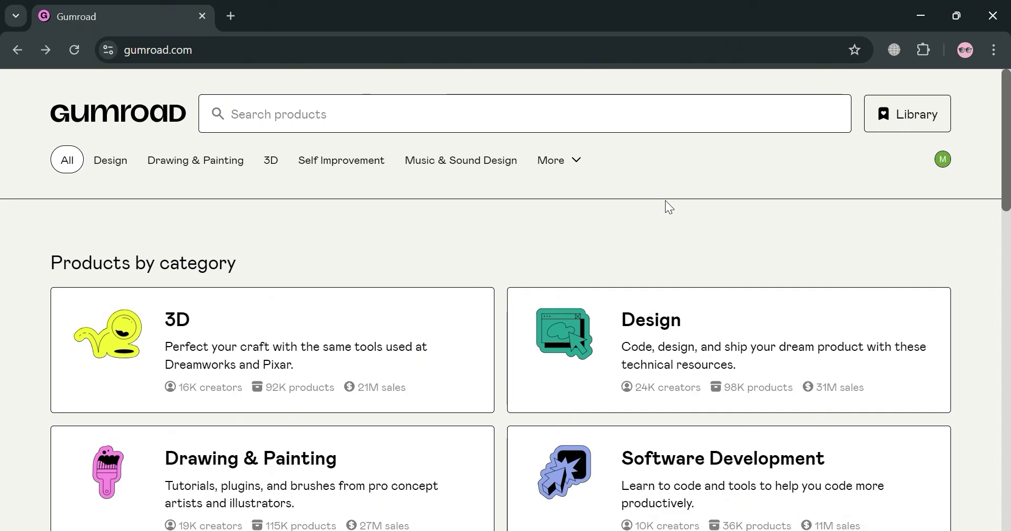
Step: Look over the storefront, then go to the account page from the profile avatar
{"action": "scroll", "coordinate": [665, 205], "scroll_direction": "down", "scroll_amount": 12}
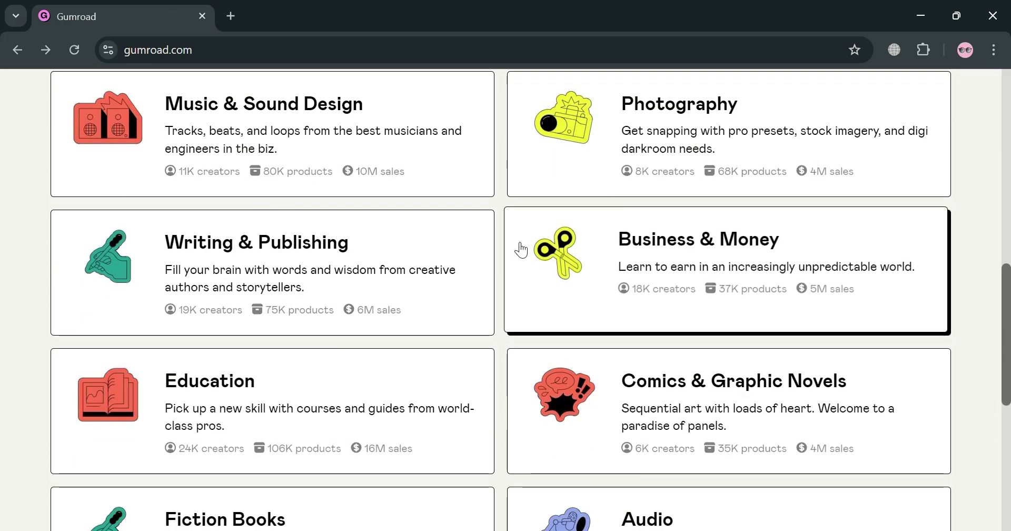
{"action": "scroll", "coordinate": [495, 255], "scroll_direction": "down", "scroll_amount": 3}
{"action": "scroll", "coordinate": [502, 271], "scroll_direction": "down", "scroll_amount": 5}
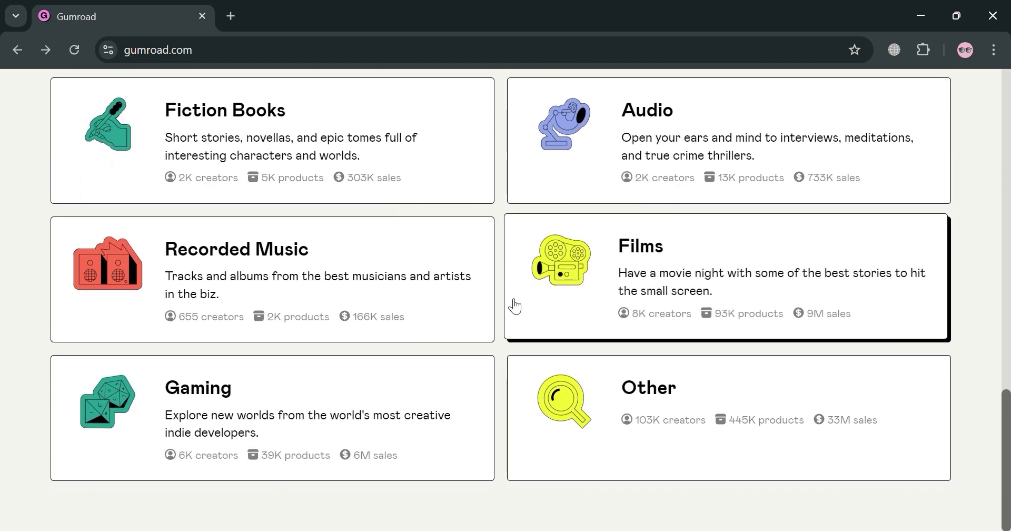
{"action": "scroll", "coordinate": [504, 316], "scroll_direction": "up", "scroll_amount": 20}
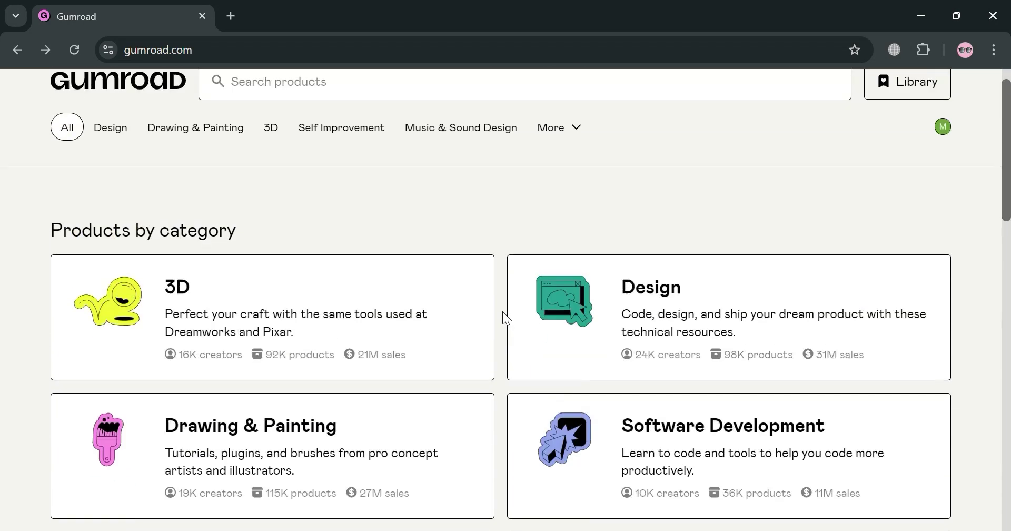
{"action": "mouse_move", "coordinate": [108, 164]}
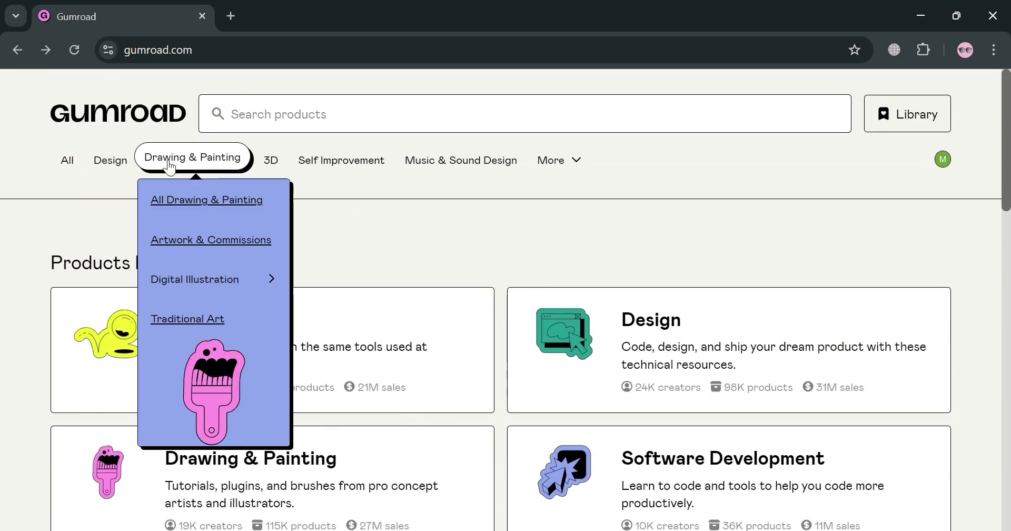
{"action": "mouse_move", "coordinate": [269, 171]}
{"action": "mouse_move", "coordinate": [556, 158]}
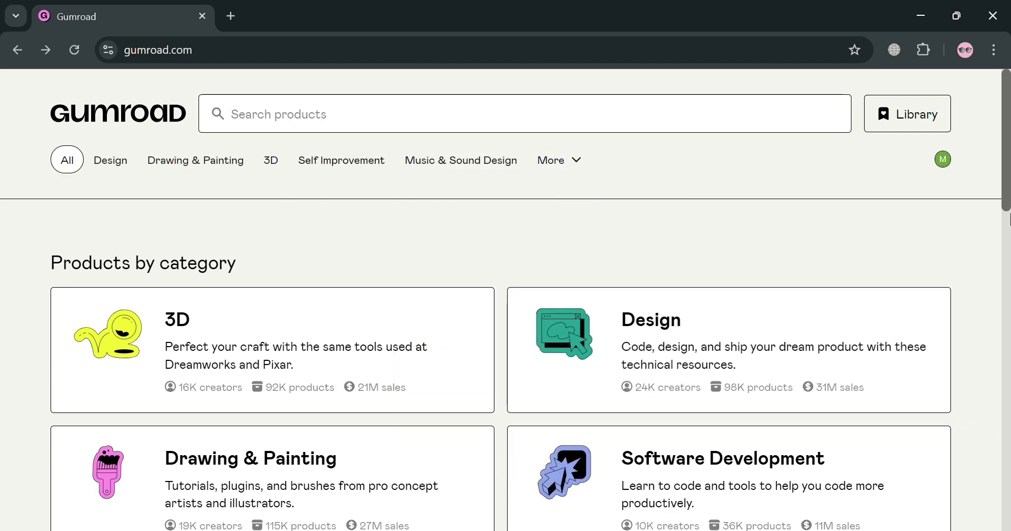
{"action": "left_click", "coordinate": [942, 159]}
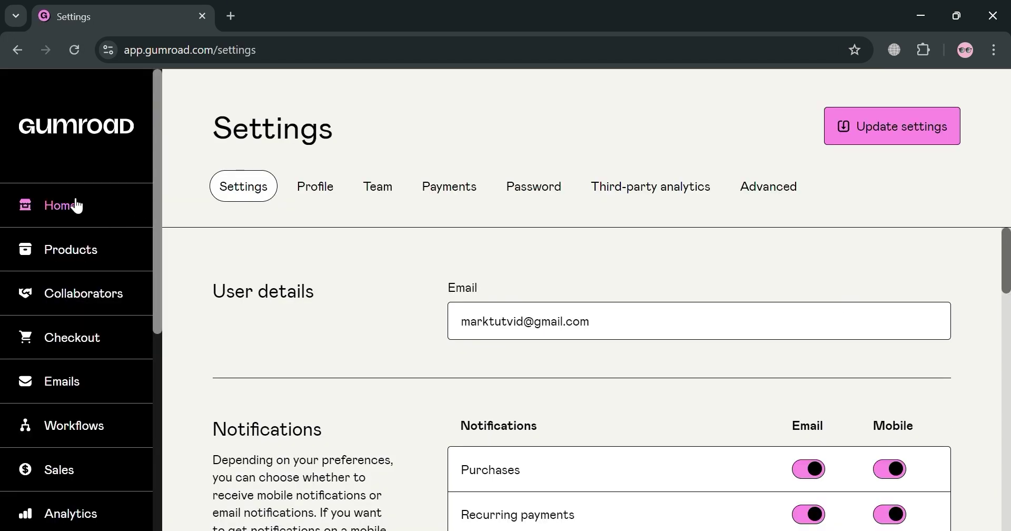
Step: Go to the creator dashboard Home and scroll down the sidebar
{"action": "scroll", "coordinate": [74, 211], "scroll_direction": "down", "scroll_amount": 2}
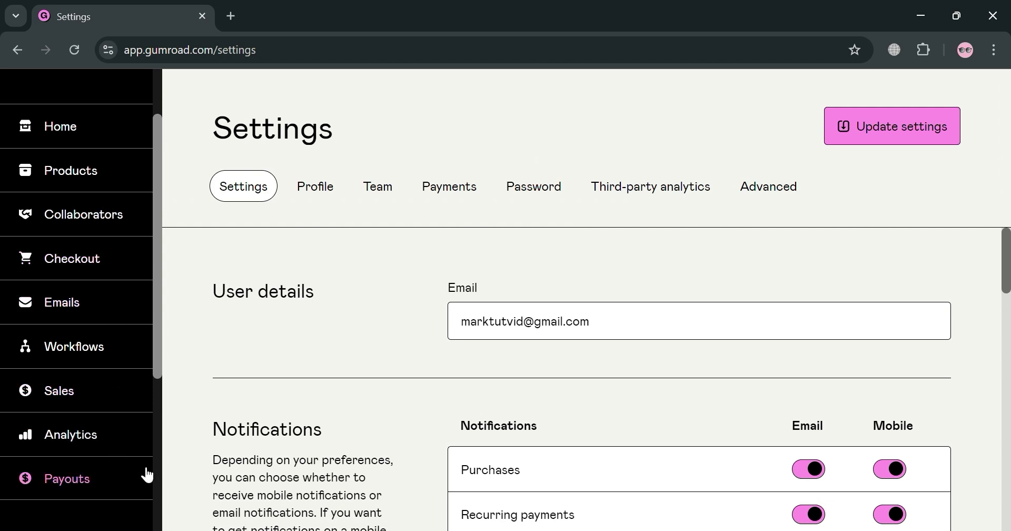
{"action": "left_click", "coordinate": [95, 147]}
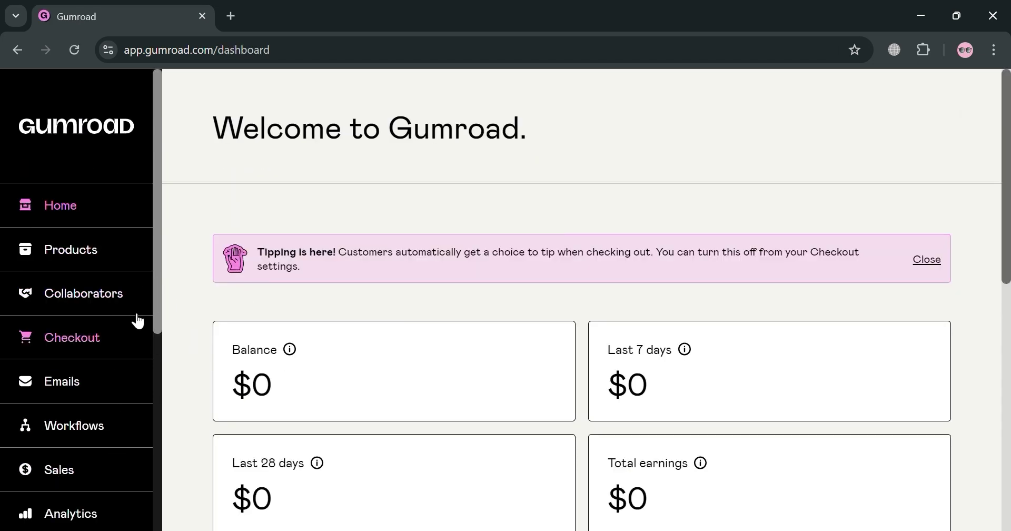
{"action": "scroll", "coordinate": [368, 282], "scroll_direction": "down", "scroll_amount": 3}
{"action": "scroll", "coordinate": [678, 244], "scroll_direction": "down", "scroll_amount": 3}
{"action": "scroll", "coordinate": [678, 243], "scroll_direction": "down", "scroll_amount": 1}
{"action": "scroll", "coordinate": [751, 323], "scroll_direction": "down", "scroll_amount": 2}
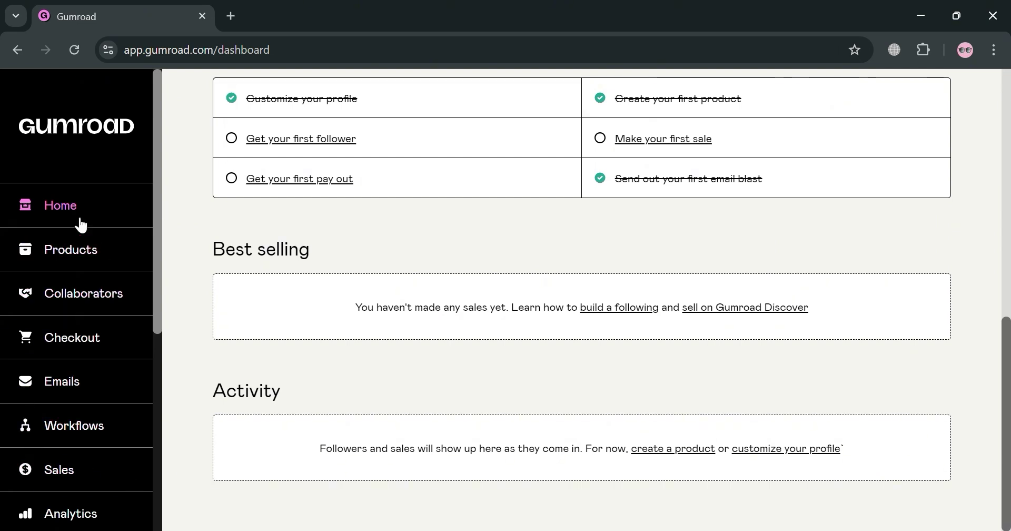
{"action": "scroll", "coordinate": [103, 368], "scroll_direction": "down", "scroll_amount": 2}
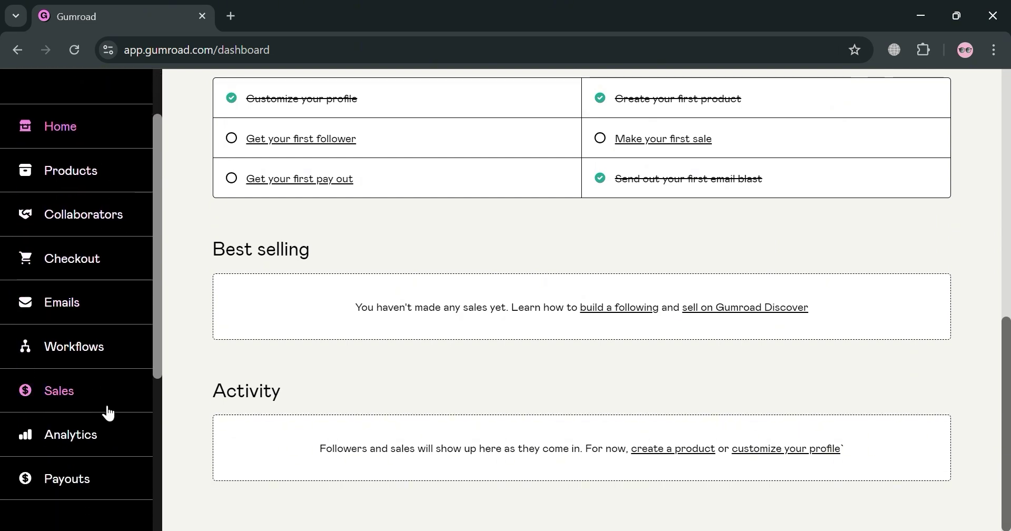
Step: Open the Payouts page, review the $10 minimum balance note, then go to payout settings
{"action": "left_click", "coordinate": [92, 475]}
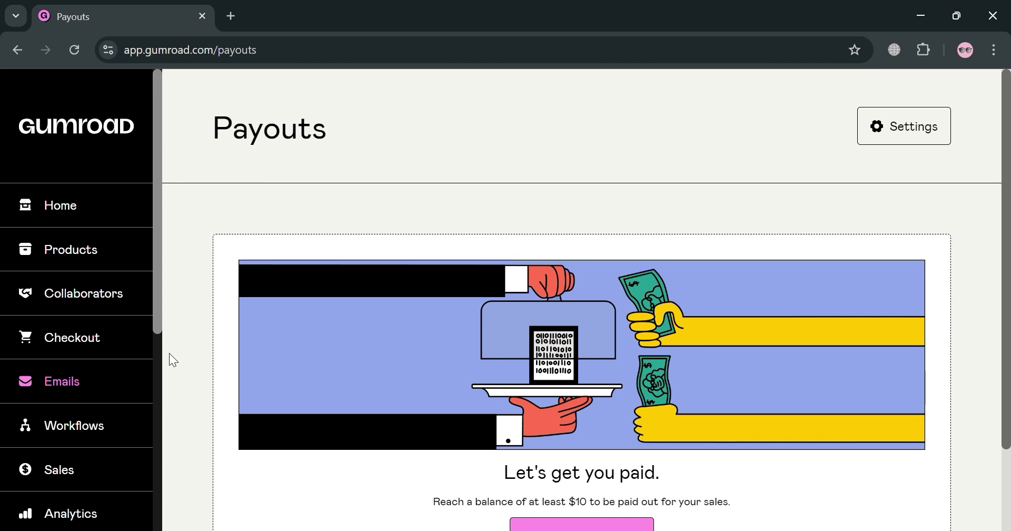
{"action": "scroll", "coordinate": [401, 251], "scroll_direction": "down", "scroll_amount": 2}
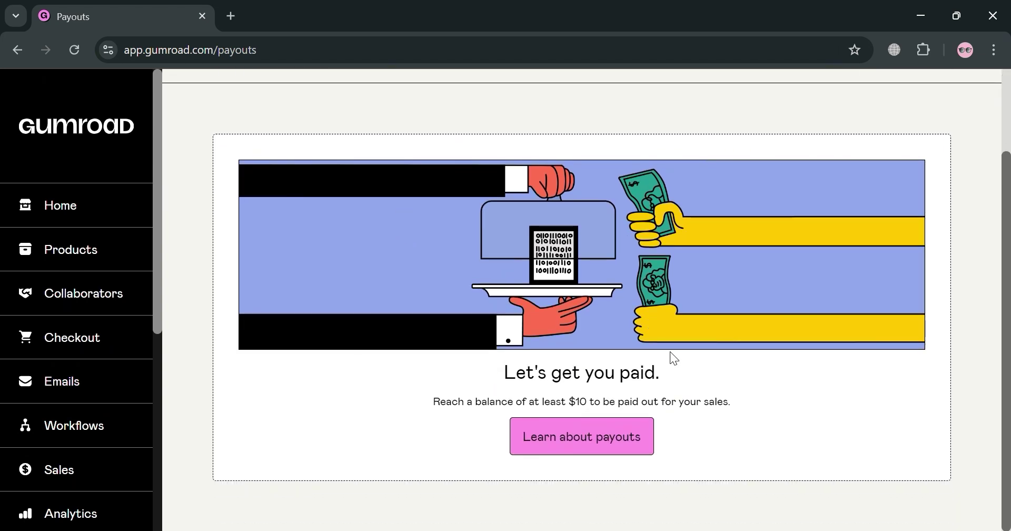
{"action": "scroll", "coordinate": [547, 443], "scroll_direction": "up", "scroll_amount": 2}
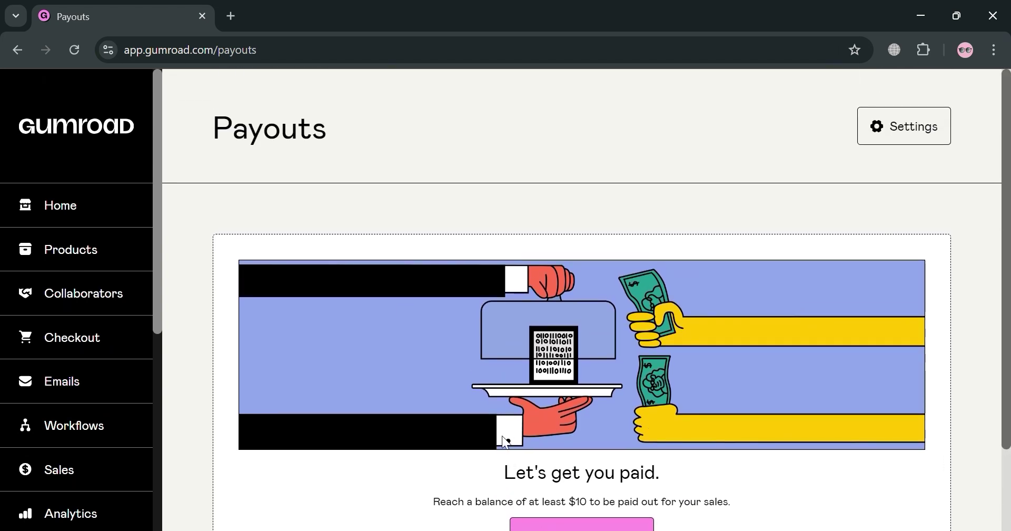
{"action": "scroll", "coordinate": [501, 428], "scroll_direction": "down", "scroll_amount": 2}
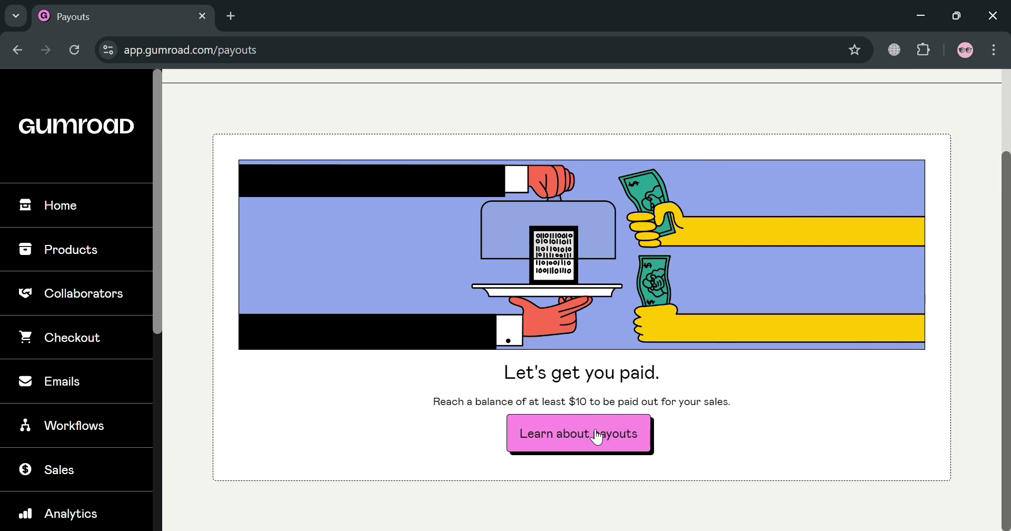
{"action": "scroll", "coordinate": [670, 393], "scroll_direction": "up", "scroll_amount": 2}
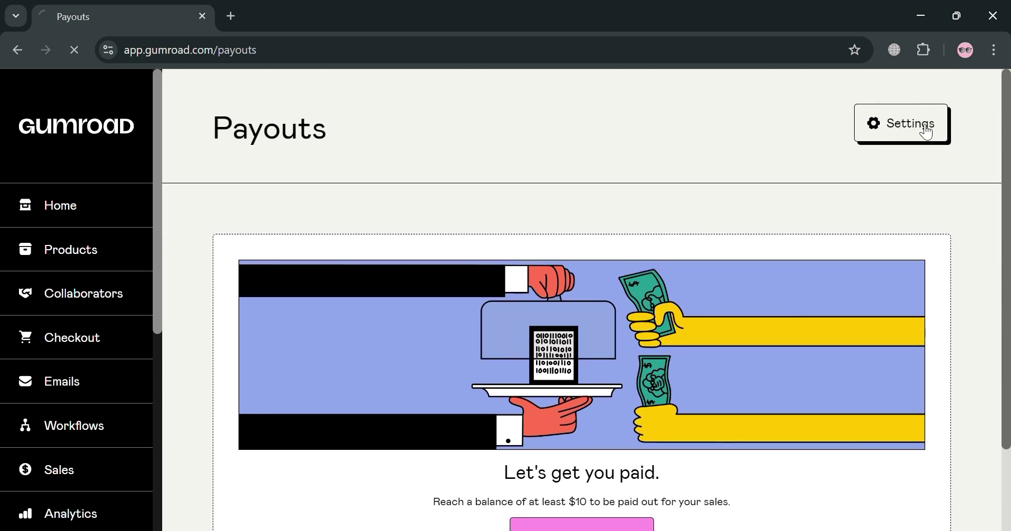
{"action": "left_click", "coordinate": [926, 131]}
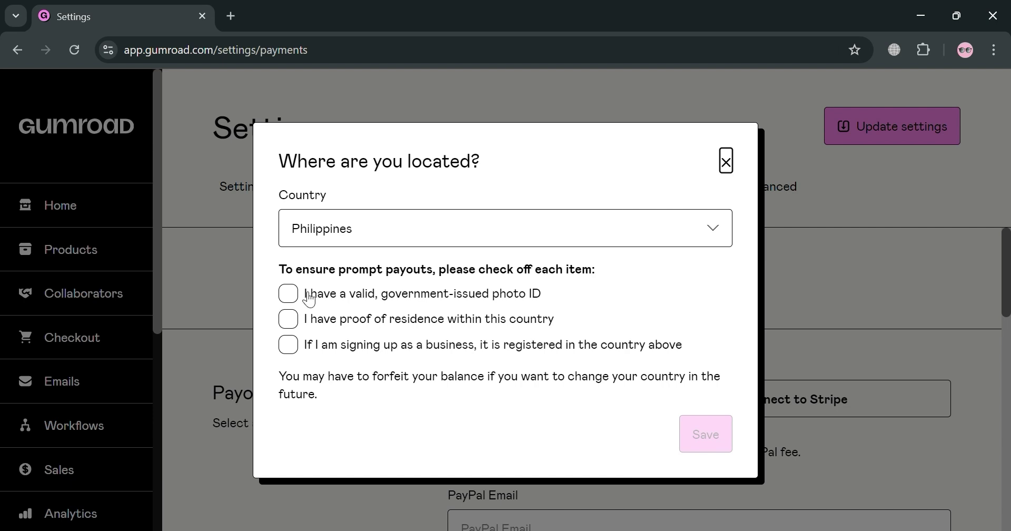
Step: Confirm government photo ID, proof of residence and business registration for the Philippines, and save
{"action": "left_click", "coordinate": [287, 294]}
{"action": "left_click", "coordinate": [289, 320]}
{"action": "left_click", "coordinate": [289, 345]}
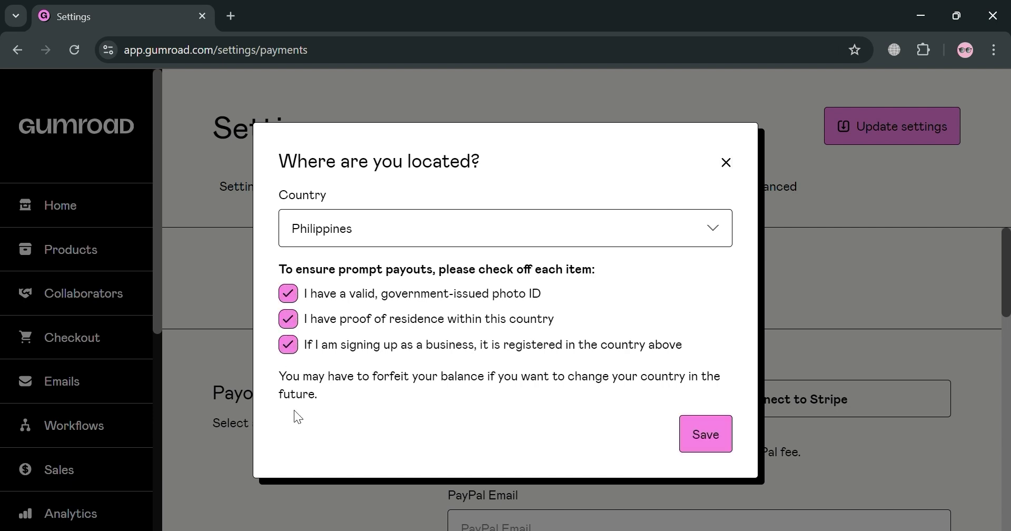
{"action": "left_click", "coordinate": [705, 432]}
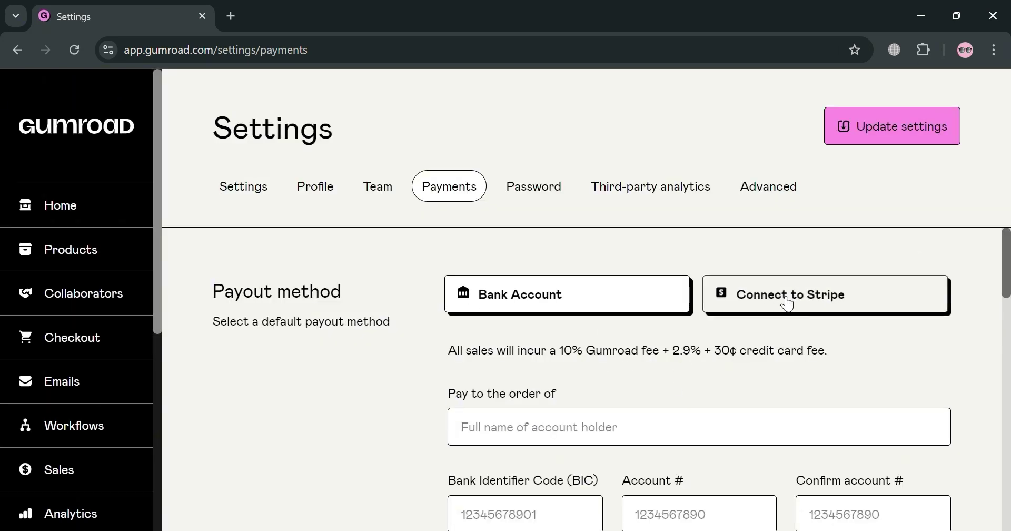
Step: Choose Stripe as the payout method
{"action": "scroll", "coordinate": [781, 298], "scroll_direction": "down", "scroll_amount": 3}
{"action": "scroll", "coordinate": [779, 299], "scroll_direction": "up", "scroll_amount": 3}
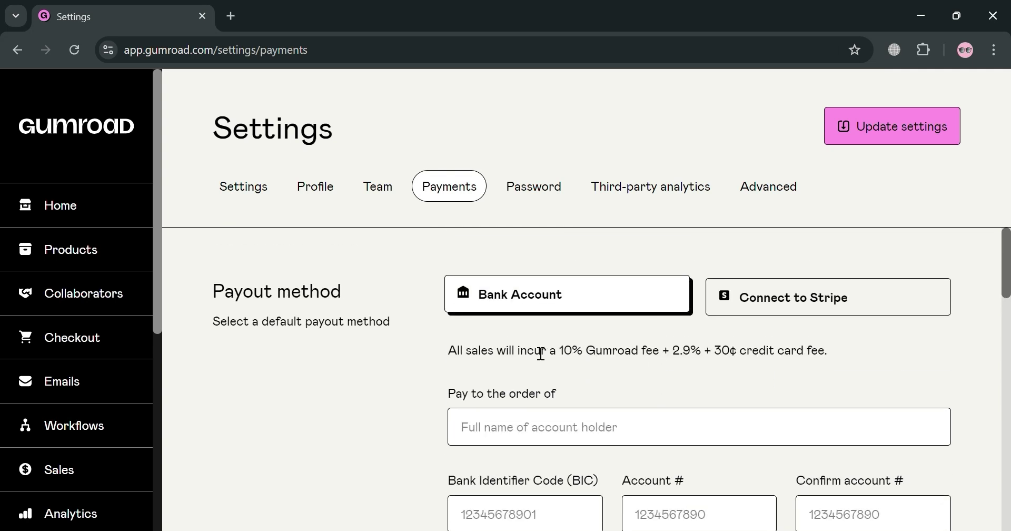
{"action": "left_click", "coordinate": [826, 310]}
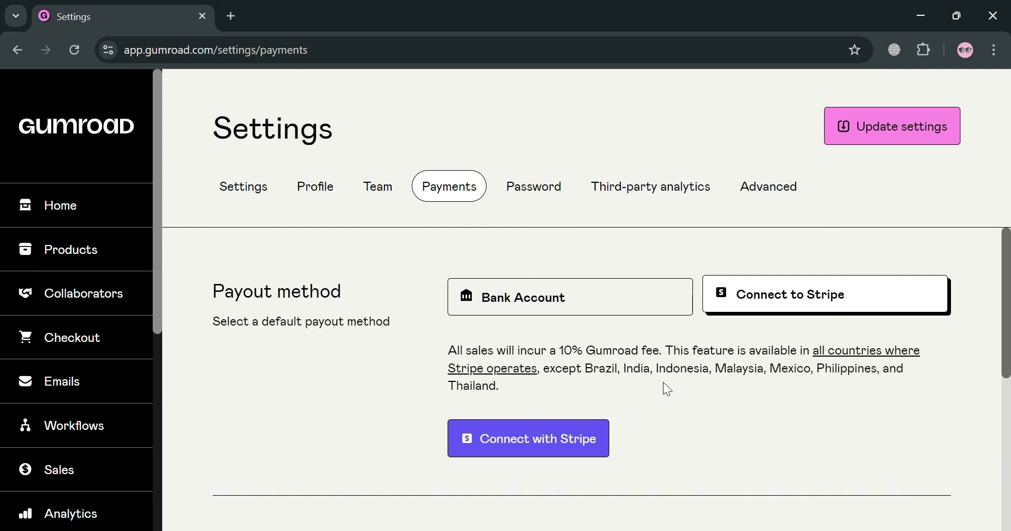
Step: Start connecting a Stripe account to reach the 'Get started with Stripe' sign-up page
{"action": "left_click", "coordinate": [554, 451]}
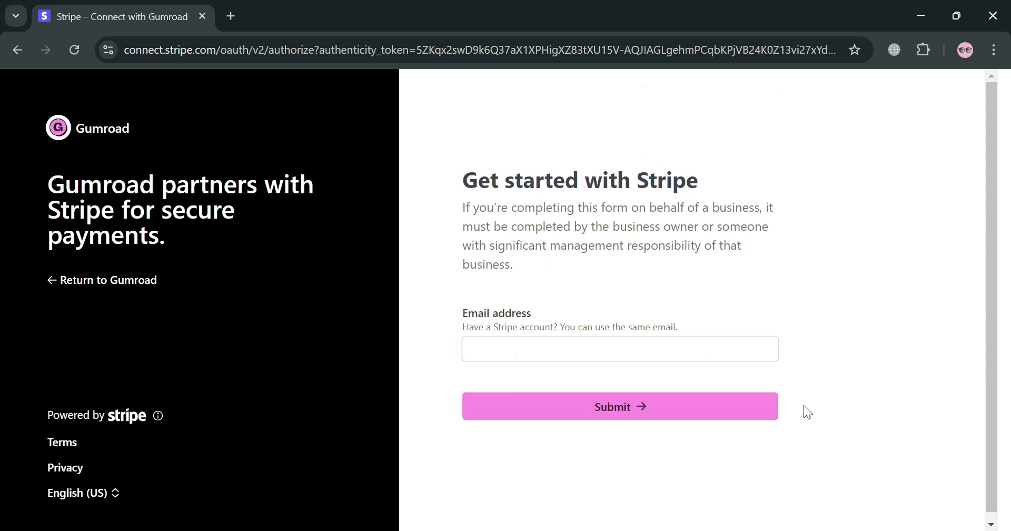
{"action": "scroll", "coordinate": [595, 379], "scroll_direction": "down", "scroll_amount": 1}
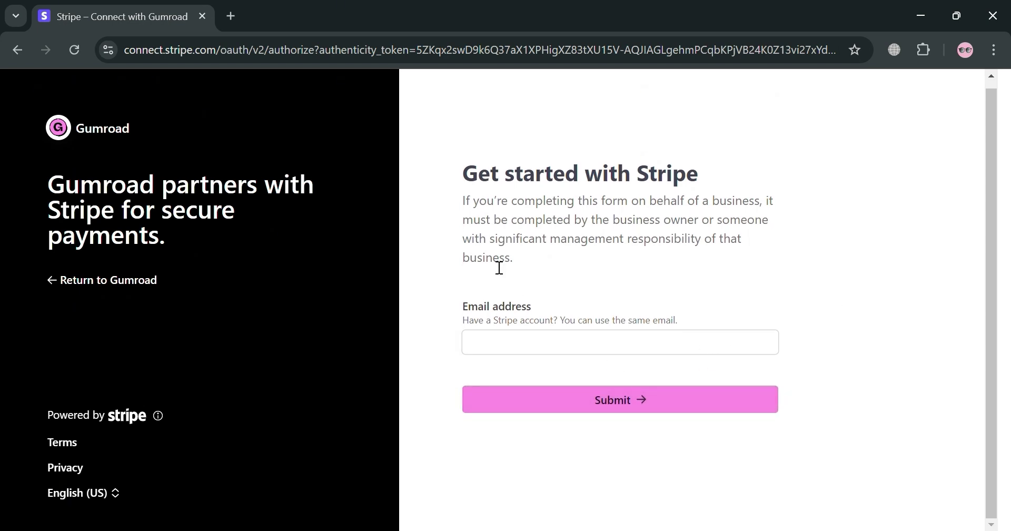
Step: Return to Gumroad's payment settings without connecting Stripe and look over the form
{"action": "left_click", "coordinate": [58, 285]}
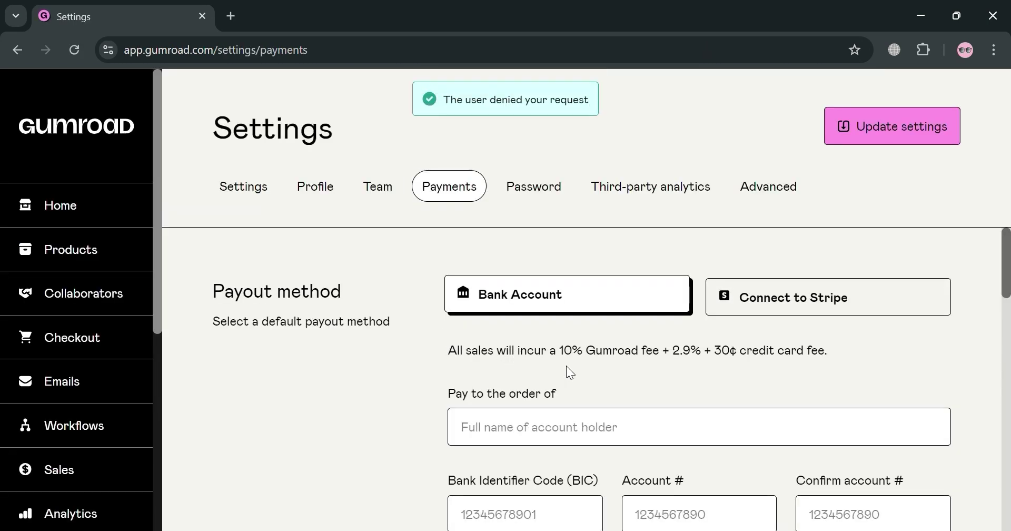
{"action": "scroll", "coordinate": [868, 316], "scroll_direction": "down", "scroll_amount": 1}
{"action": "scroll", "coordinate": [657, 309], "scroll_direction": "up", "scroll_amount": 1}
{"action": "scroll", "coordinate": [643, 309], "scroll_direction": "down", "scroll_amount": 3}
{"action": "scroll", "coordinate": [644, 308], "scroll_direction": "up", "scroll_amount": 3}
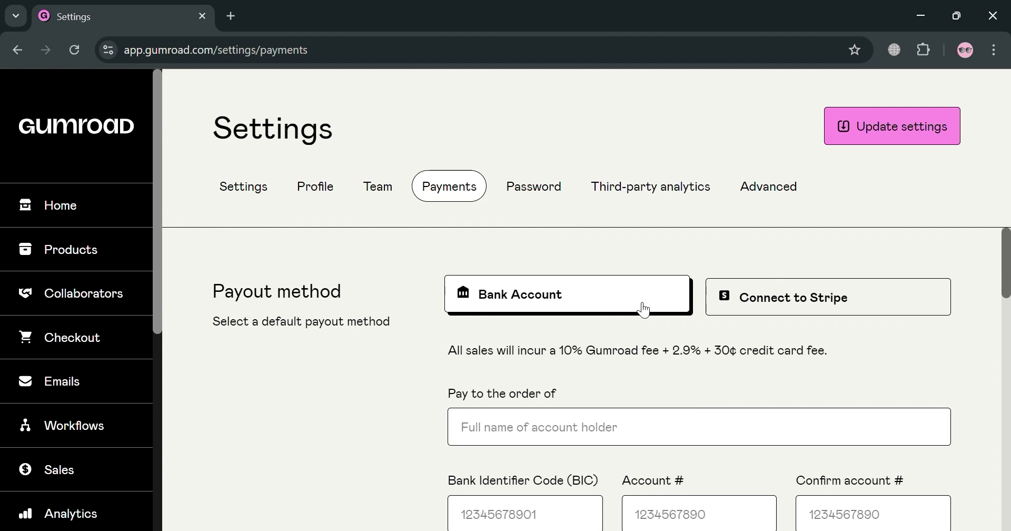
{"action": "scroll", "coordinate": [569, 316], "scroll_direction": "down", "scroll_amount": 3}
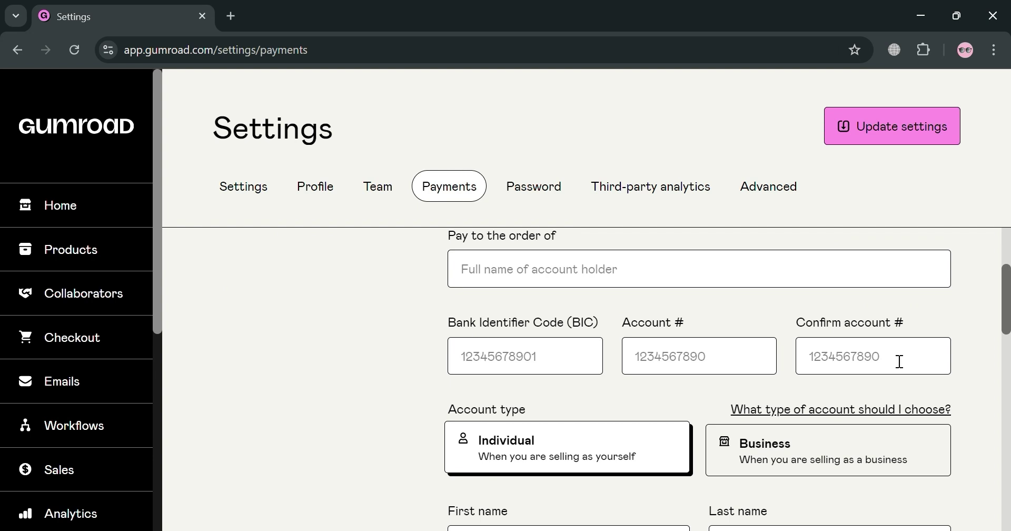
{"action": "scroll", "coordinate": [900, 358], "scroll_direction": "down", "scroll_amount": 2}
{"action": "scroll", "coordinate": [700, 363], "scroll_direction": "down", "scroll_amount": 2}
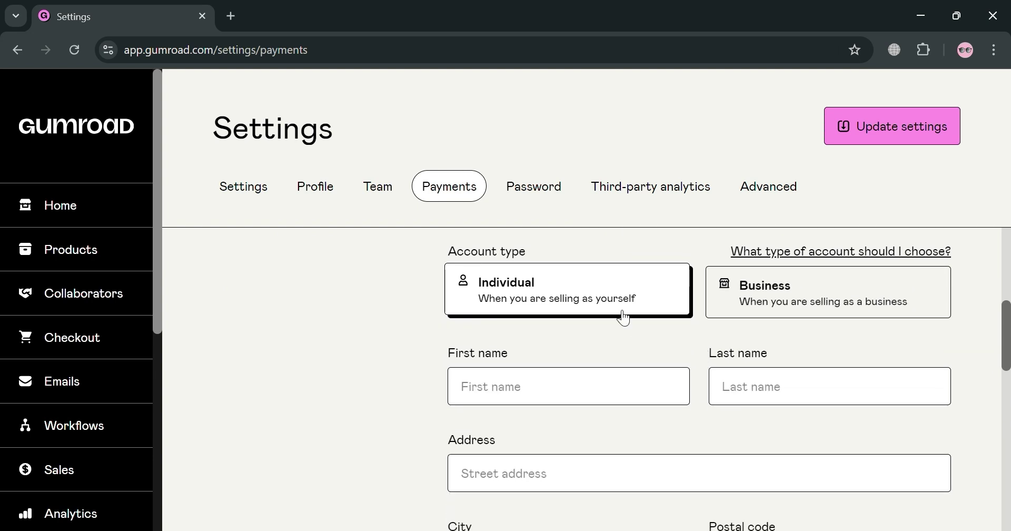
{"action": "scroll", "coordinate": [843, 305], "scroll_direction": "down", "scroll_amount": 2}
{"action": "scroll", "coordinate": [827, 324], "scroll_direction": "up", "scroll_amount": 1}
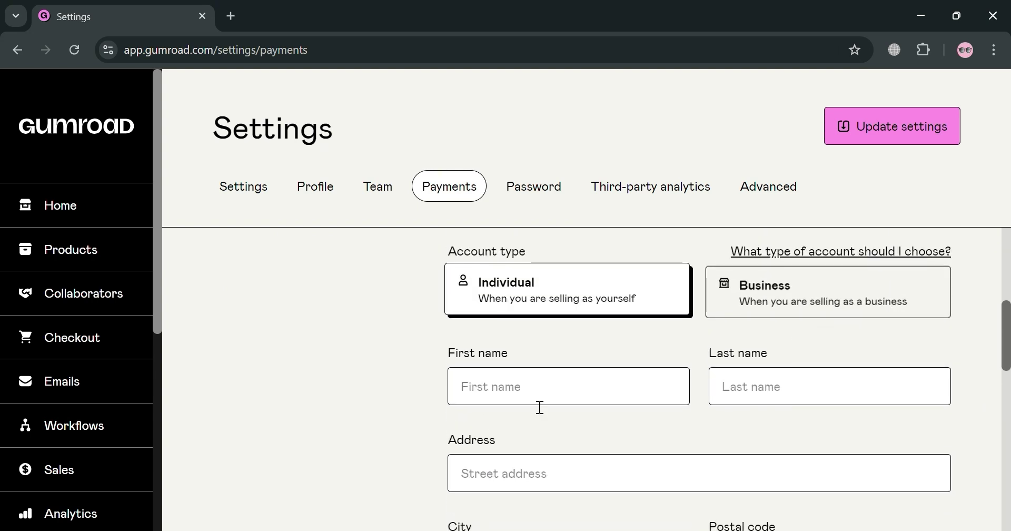
{"action": "scroll", "coordinate": [505, 403], "scroll_direction": "down", "scroll_amount": 2}
{"action": "scroll", "coordinate": [584, 340], "scroll_direction": "down", "scroll_amount": 5}
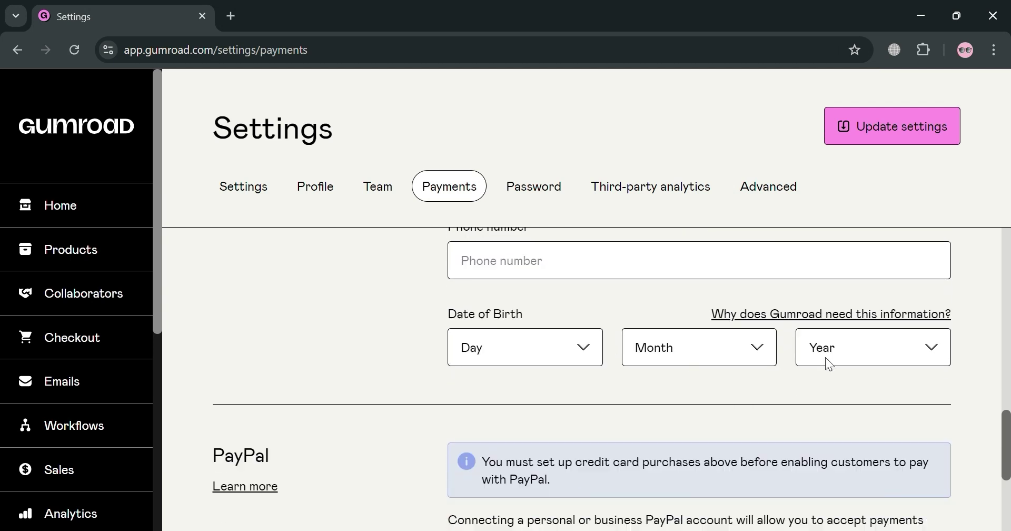
{"action": "scroll", "coordinate": [774, 410], "scroll_direction": "up", "scroll_amount": 4}
{"action": "scroll", "coordinate": [813, 349], "scroll_direction": "up", "scroll_amount": 4}
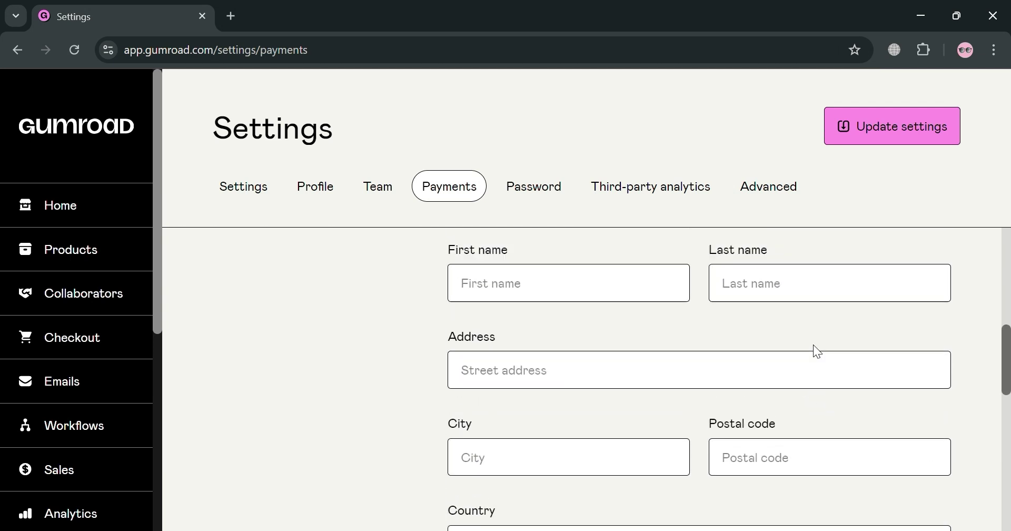
Step: Select the Business account type and look through its details form down to PayPal
{"action": "left_click", "coordinate": [849, 391]}
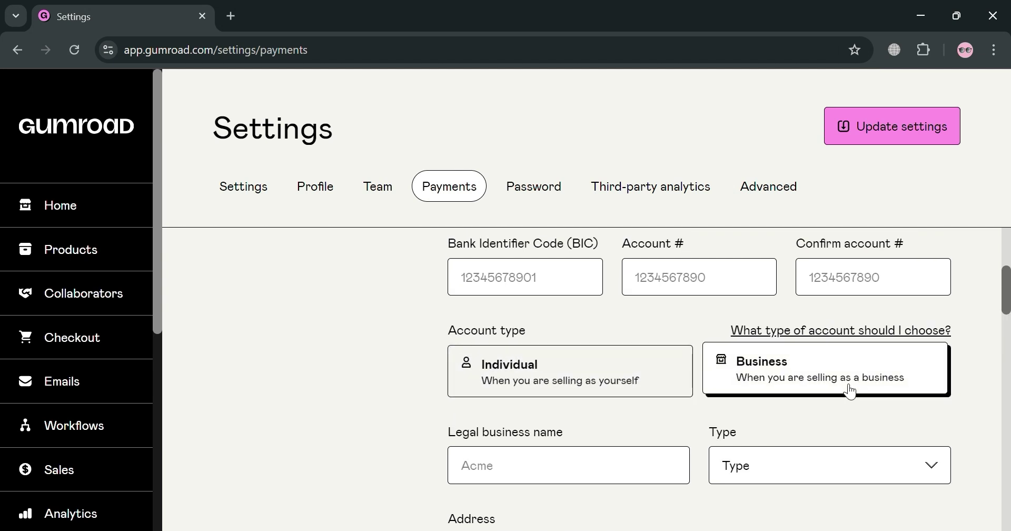
{"action": "scroll", "coordinate": [790, 406], "scroll_direction": "down", "scroll_amount": 3}
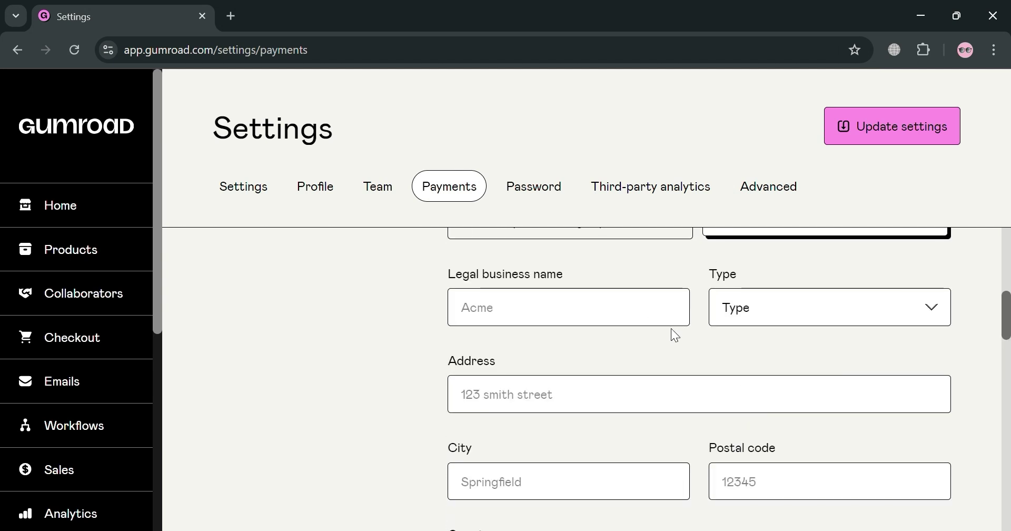
{"action": "scroll", "coordinate": [737, 369], "scroll_direction": "down", "scroll_amount": 4}
{"action": "scroll", "coordinate": [743, 340], "scroll_direction": "down", "scroll_amount": 2}
{"action": "scroll", "coordinate": [667, 338], "scroll_direction": "up", "scroll_amount": 1}
{"action": "scroll", "coordinate": [675, 346], "scroll_direction": "down", "scroll_amount": 12}
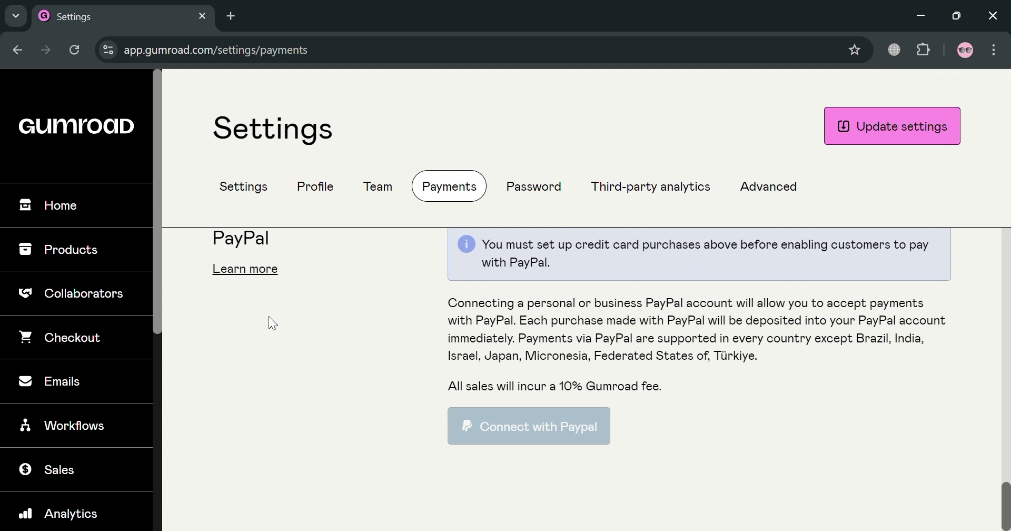
{"action": "scroll", "coordinate": [316, 358], "scroll_direction": "up", "scroll_amount": 3}
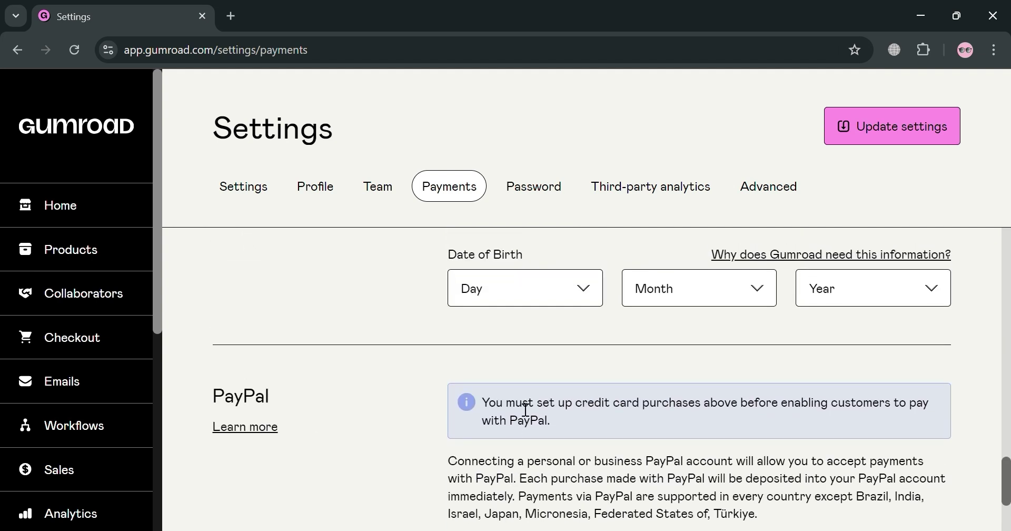
{"action": "scroll", "coordinate": [524, 416], "scroll_direction": "down", "scroll_amount": 2}
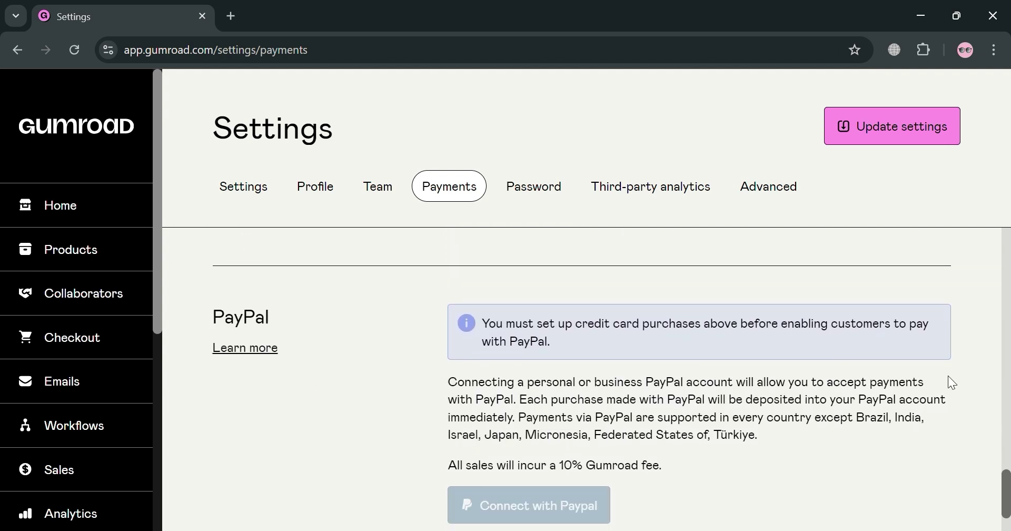
{"action": "scroll", "coordinate": [758, 419], "scroll_direction": "up", "scroll_amount": 4}
{"action": "scroll", "coordinate": [756, 402], "scroll_direction": "down", "scroll_amount": 4}
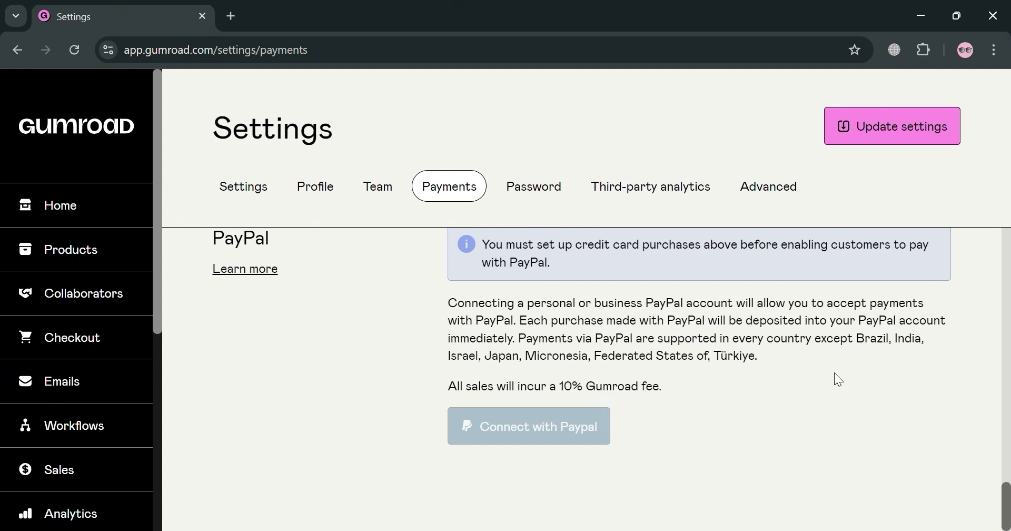
{"action": "scroll", "coordinate": [586, 413], "scroll_direction": "up", "scroll_amount": 10}
{"action": "scroll", "coordinate": [588, 409], "scroll_direction": "down", "scroll_amount": 3}
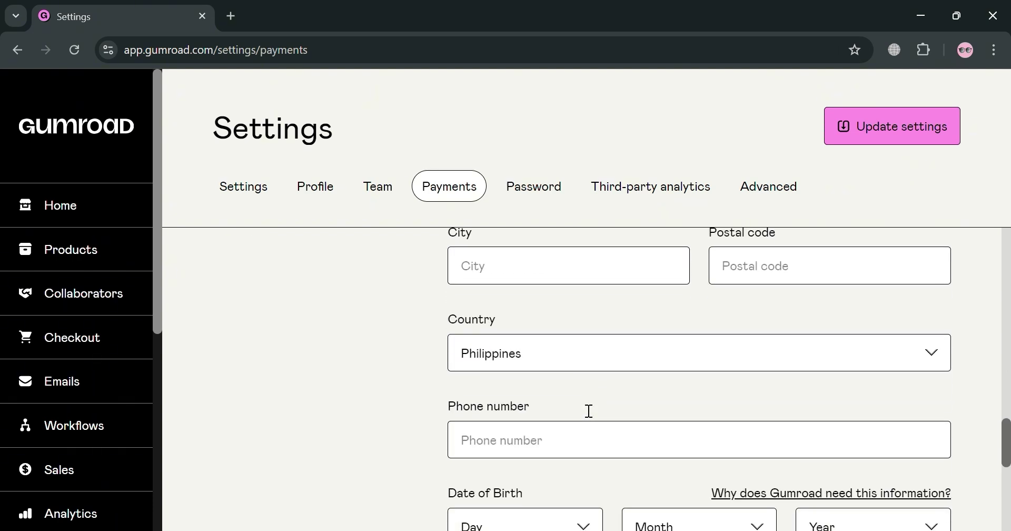
Step: Switch the country to Singapore, confirm, and check the new NRIC/FIN, bank and branch code fields
{"action": "left_click", "coordinate": [652, 367]}
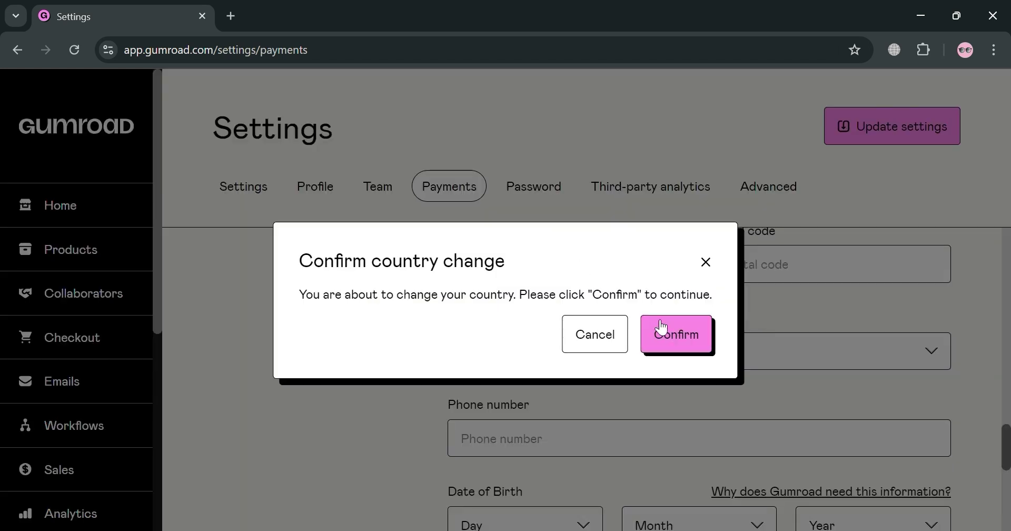
{"action": "left_click", "coordinate": [681, 340]}
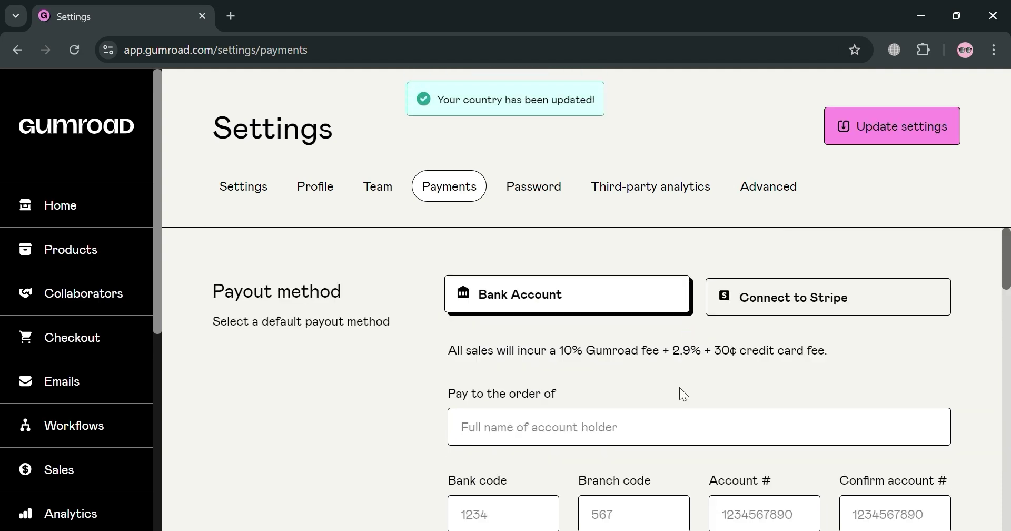
{"action": "scroll", "coordinate": [683, 394], "scroll_direction": "down", "scroll_amount": 15}
{"action": "scroll", "coordinate": [578, 456], "scroll_direction": "down", "scroll_amount": 4}
{"action": "scroll", "coordinate": [517, 471], "scroll_direction": "up", "scroll_amount": 15}
{"action": "scroll", "coordinate": [631, 373], "scroll_direction": "up", "scroll_amount": 3}
{"action": "scroll", "coordinate": [665, 327], "scroll_direction": "down", "scroll_amount": 10}
{"action": "scroll", "coordinate": [673, 341], "scroll_direction": "down", "scroll_amount": 4}
{"action": "scroll", "coordinate": [672, 341], "scroll_direction": "up", "scroll_amount": 2}
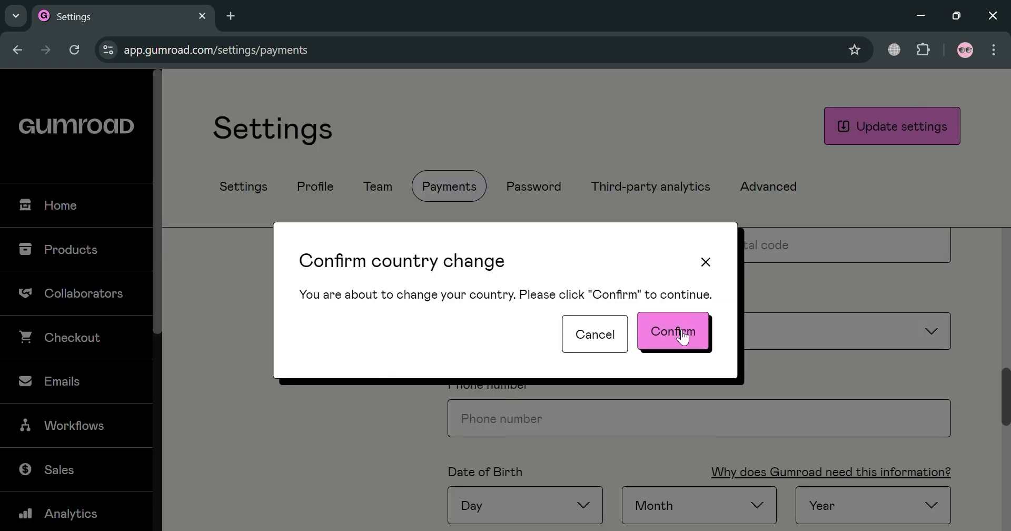
Step: Confirm the country change and review the PayPal Email field and its 10% + 2.9% + 30¢ fee
{"action": "left_click", "coordinate": [675, 332]}
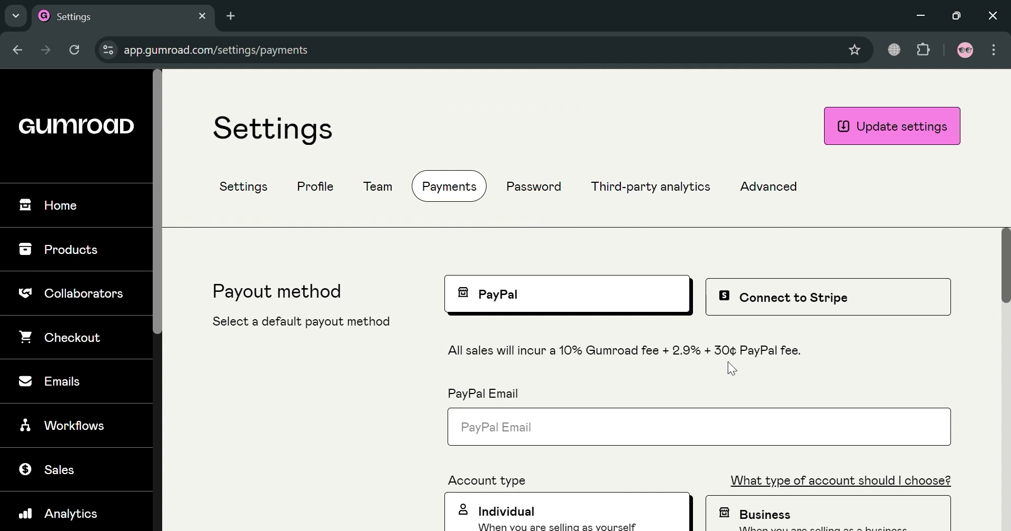
{"action": "scroll", "coordinate": [727, 362], "scroll_direction": "down", "scroll_amount": 2}
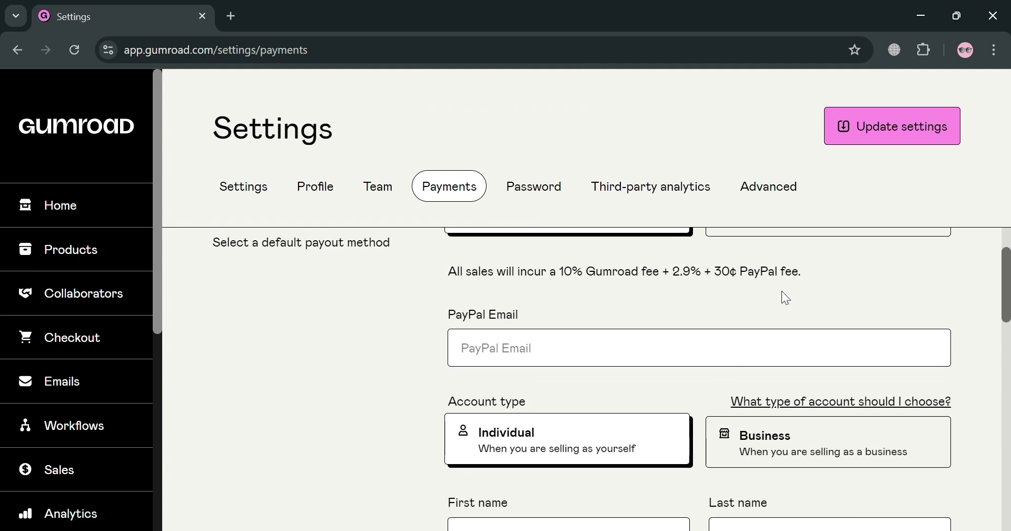
{"action": "scroll", "coordinate": [552, 375], "scroll_direction": "down", "scroll_amount": 2}
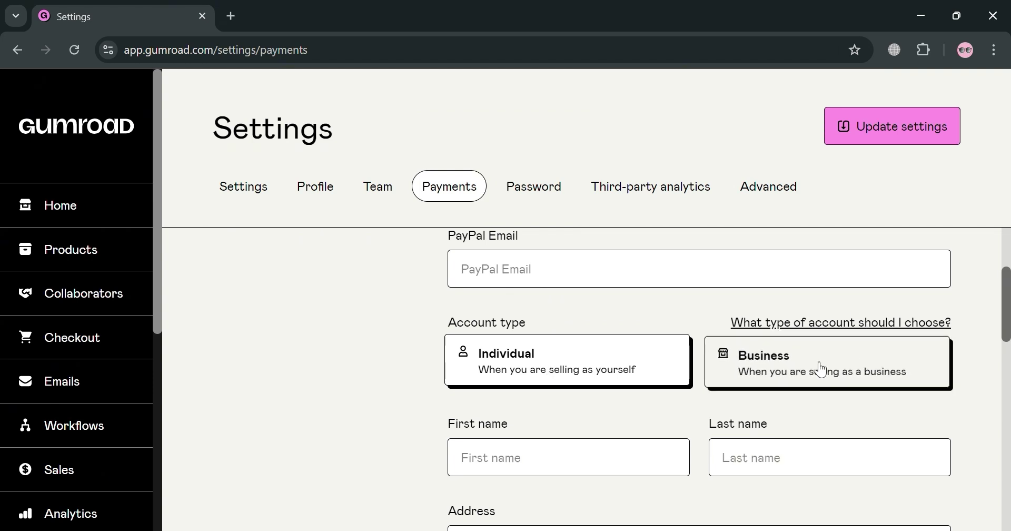
{"action": "scroll", "coordinate": [684, 400], "scroll_direction": "down", "scroll_amount": 3}
{"action": "scroll", "coordinate": [692, 403], "scroll_direction": "down", "scroll_amount": 9}
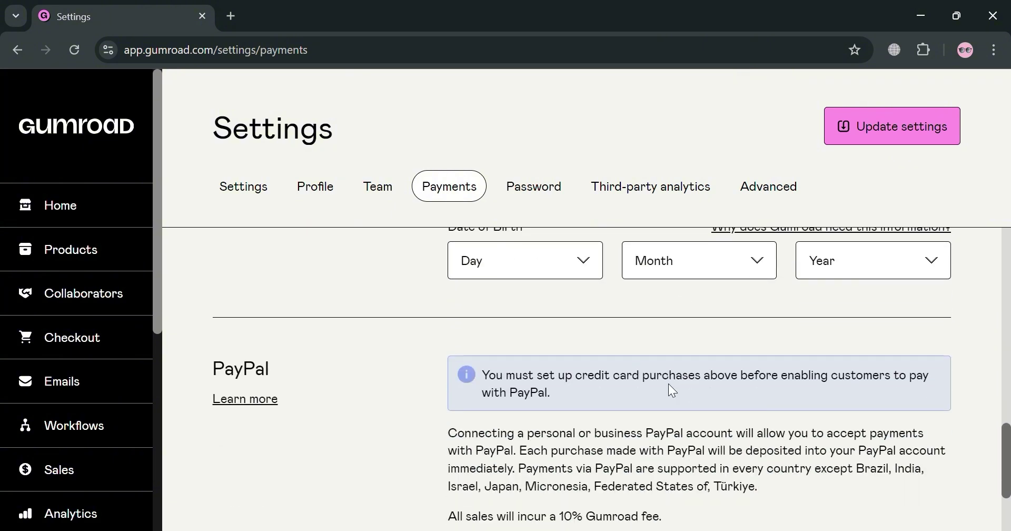
{"action": "scroll", "coordinate": [582, 474], "scroll_direction": "down", "scroll_amount": 3}
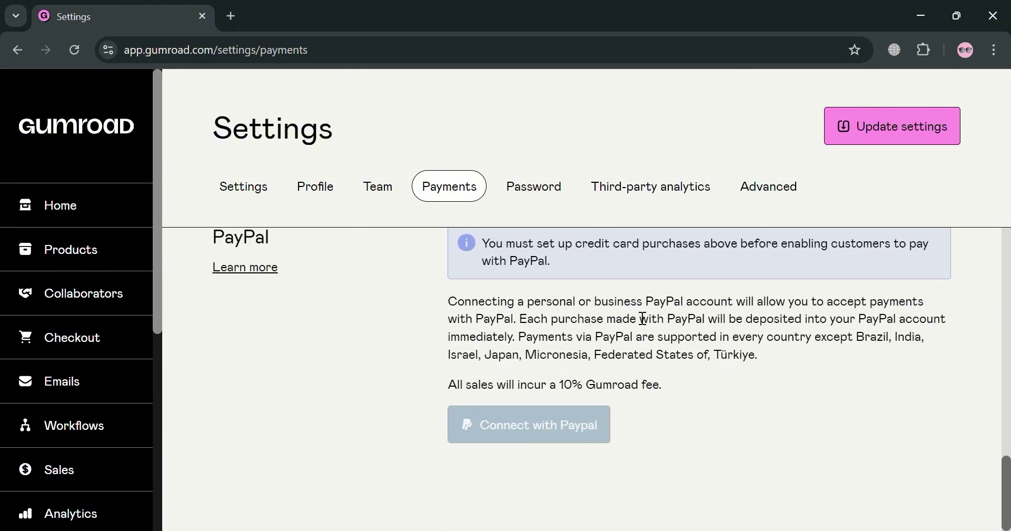
{"action": "scroll", "coordinate": [837, 319], "scroll_direction": "up", "scroll_amount": 2}
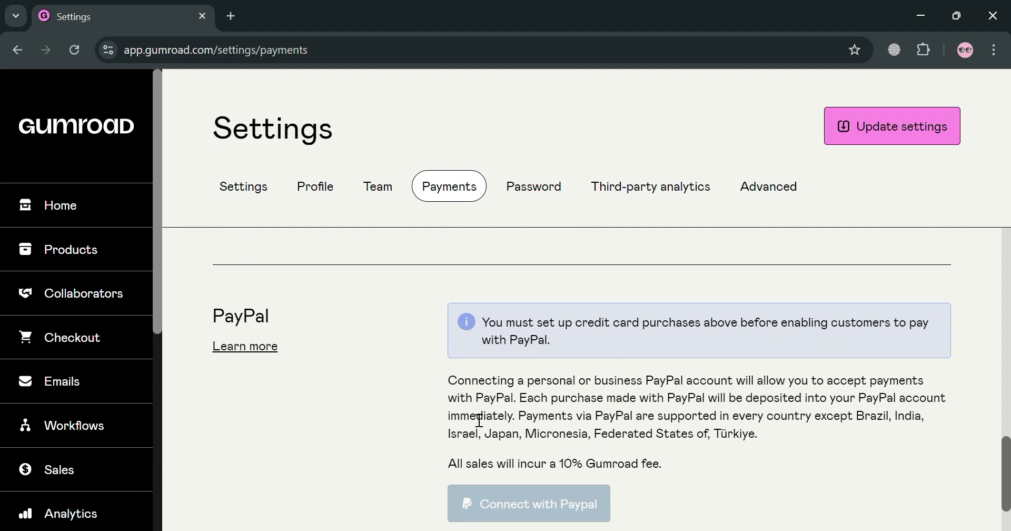
{"action": "scroll", "coordinate": [476, 424], "scroll_direction": "up", "scroll_amount": 12}
{"action": "scroll", "coordinate": [607, 446], "scroll_direction": "up", "scroll_amount": 2}
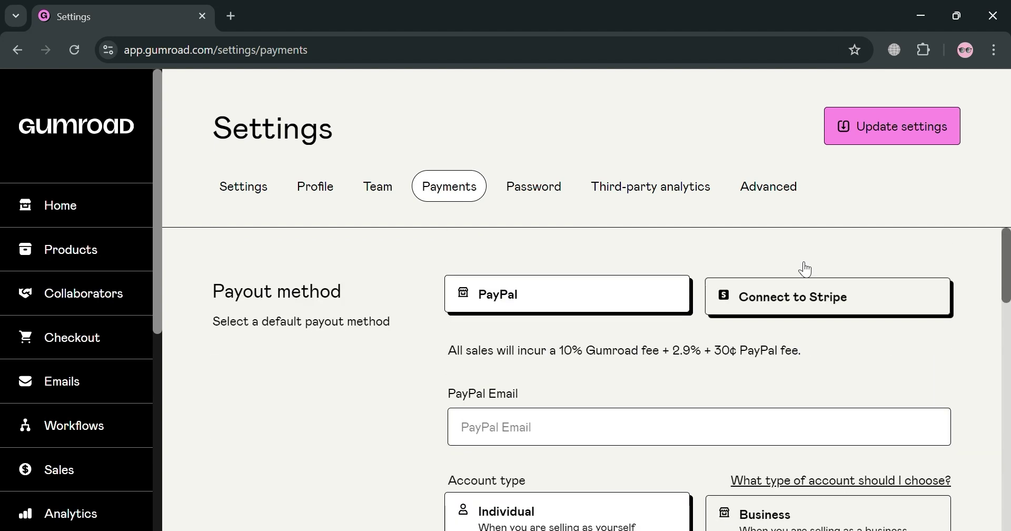
Step: Try saving the payment settings, which fails asking for a phone number with '+' country code
{"action": "left_click", "coordinate": [885, 138]}
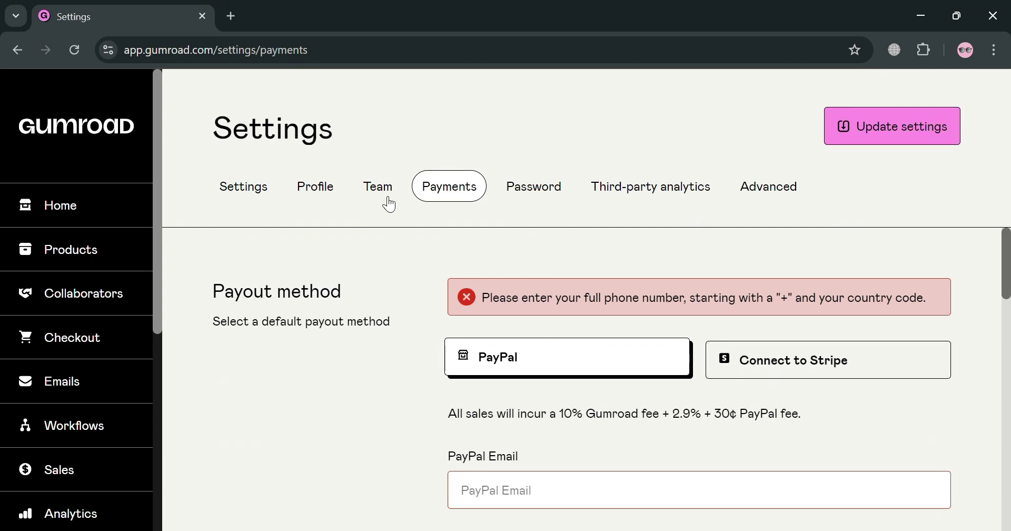
{"action": "scroll", "coordinate": [135, 405], "scroll_direction": "down", "scroll_amount": 6}
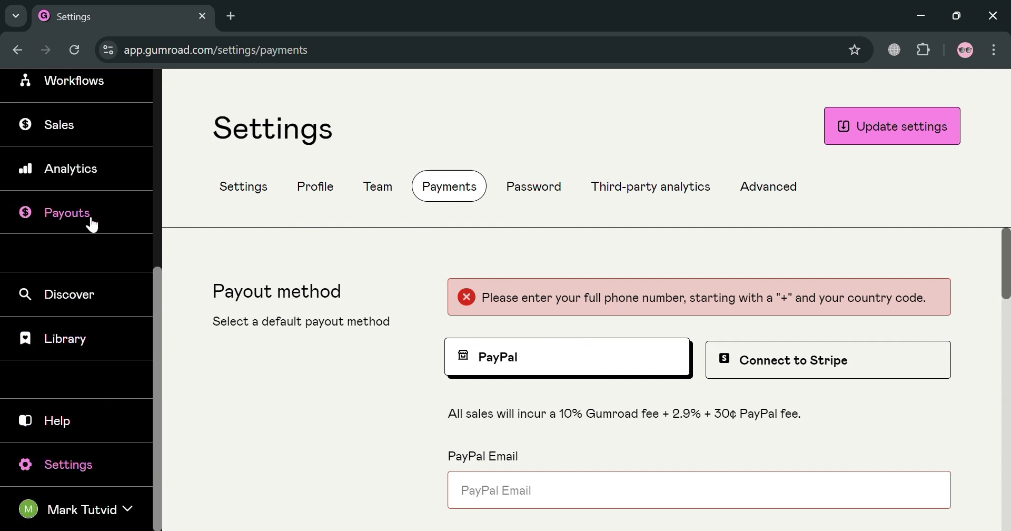
Step: Return to the Payouts page and scroll down to the Learn about payouts button
{"action": "left_click", "coordinate": [106, 215]}
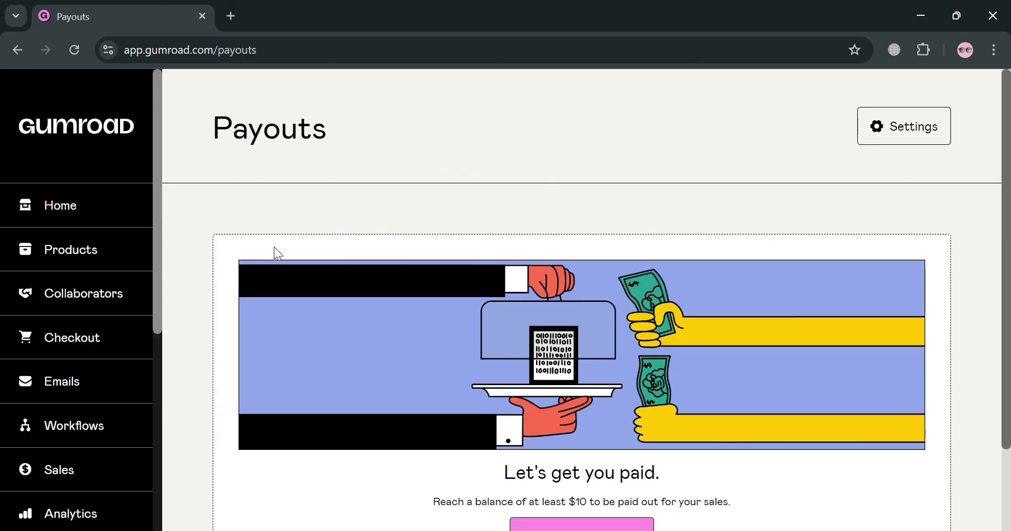
{"action": "scroll", "coordinate": [276, 248], "scroll_direction": "down", "scroll_amount": 2}
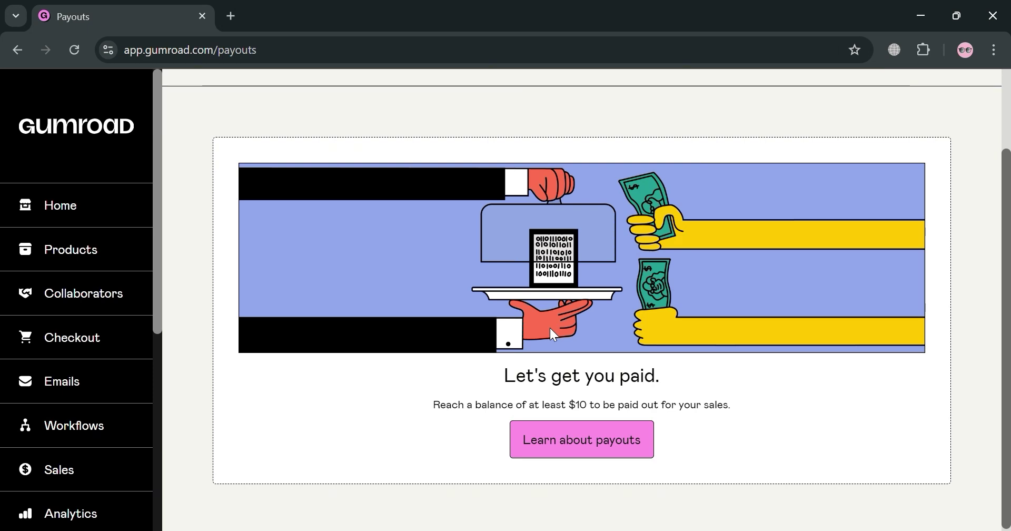
Step: Open the payouts help article and read to 'Understanding the payout period' (sales through previous Friday)
{"action": "left_click", "coordinate": [620, 446]}
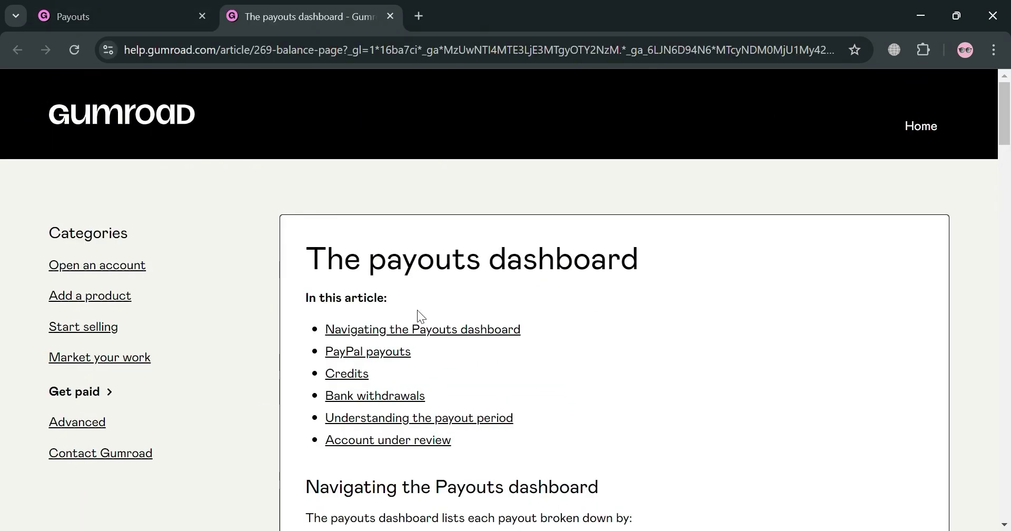
{"action": "scroll", "coordinate": [379, 310], "scroll_direction": "down", "scroll_amount": 5}
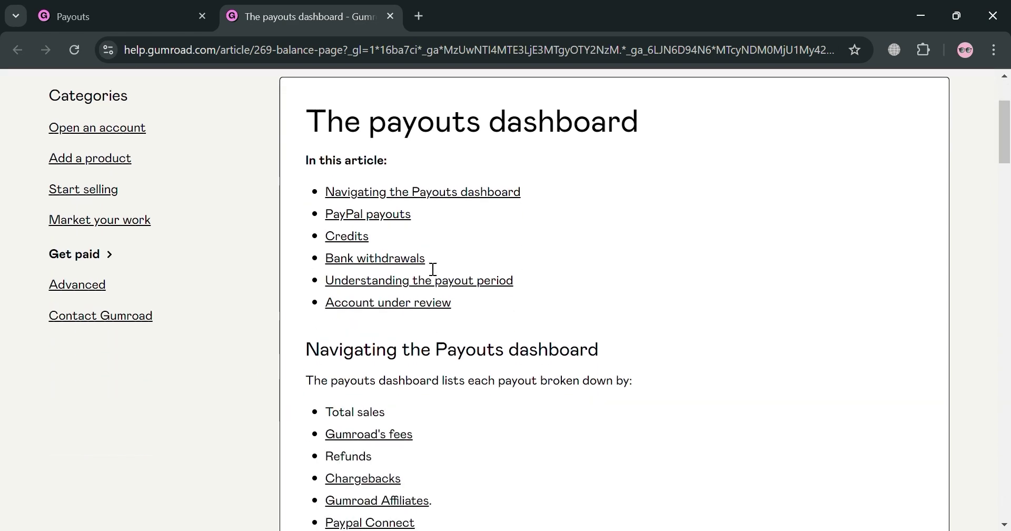
{"action": "scroll", "coordinate": [465, 338], "scroll_direction": "down", "scroll_amount": 10}
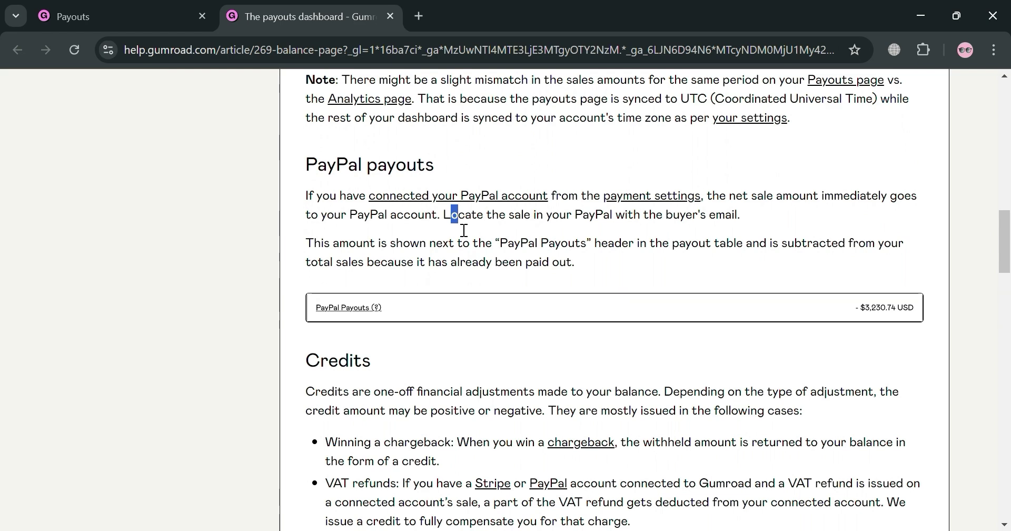
{"action": "left_click", "coordinate": [409, 391]}
{"action": "scroll", "coordinate": [408, 390], "scroll_direction": "down", "scroll_amount": 3}
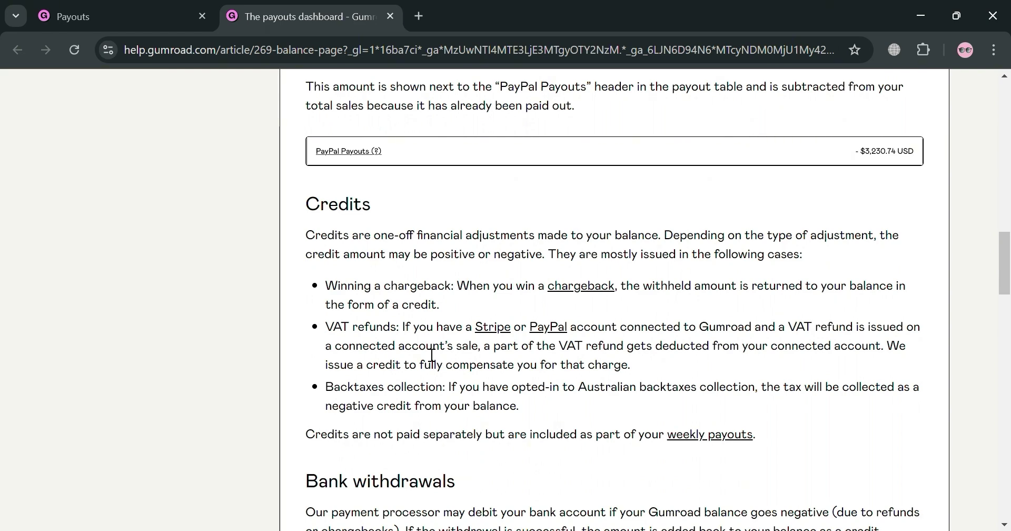
{"action": "scroll", "coordinate": [431, 354], "scroll_direction": "down", "scroll_amount": 3}
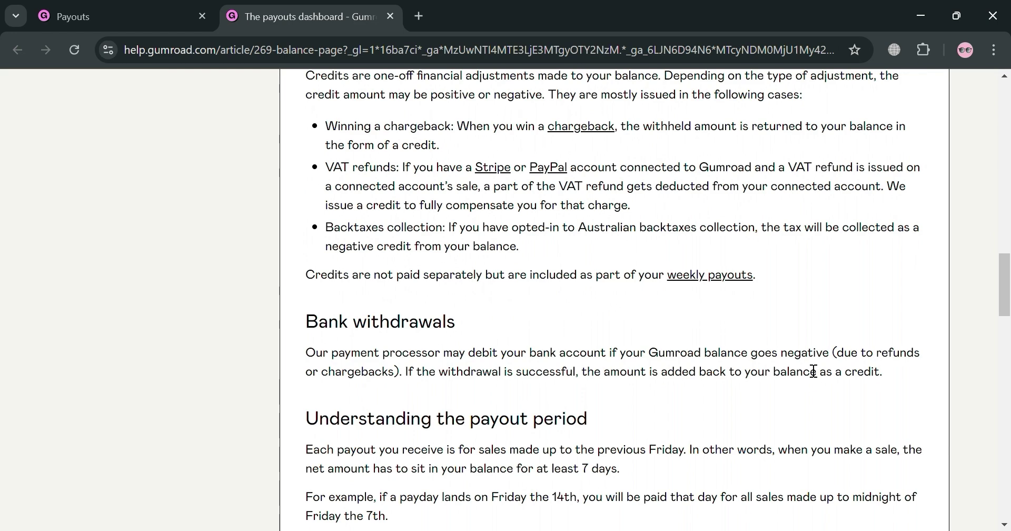
{"action": "scroll", "coordinate": [789, 384], "scroll_direction": "down", "scroll_amount": 3}
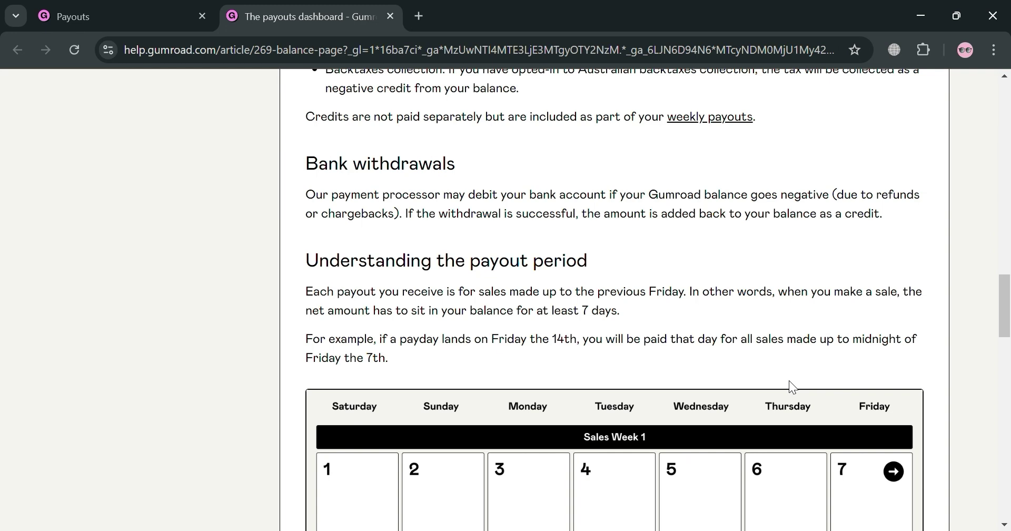
Step: Read the payout calendar, highlighting the 'at least 7 days' hold, then scroll to Related Articles
{"action": "scroll", "coordinate": [790, 381], "scroll_direction": "down", "scroll_amount": 3}
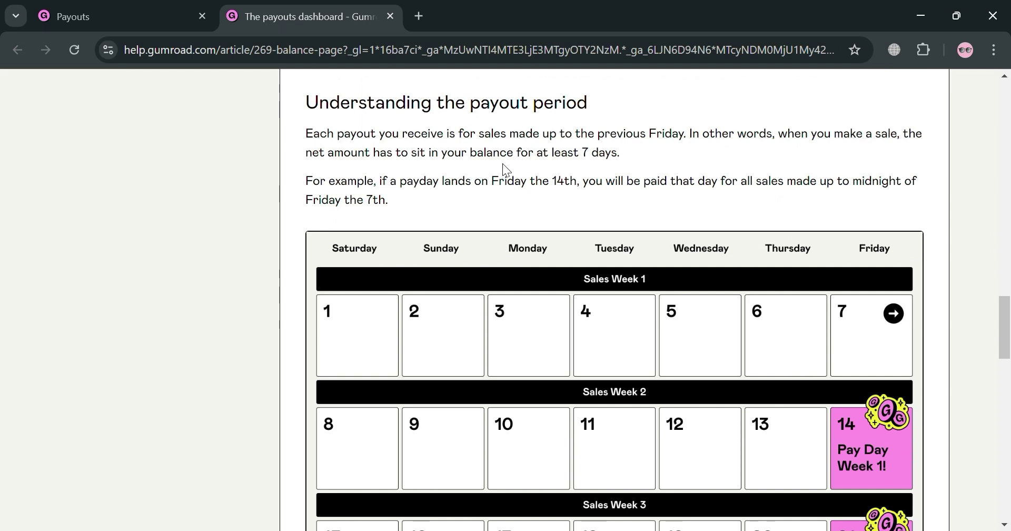
{"action": "left_click_drag", "start_coordinate": [552, 157], "coordinate": [611, 167]}
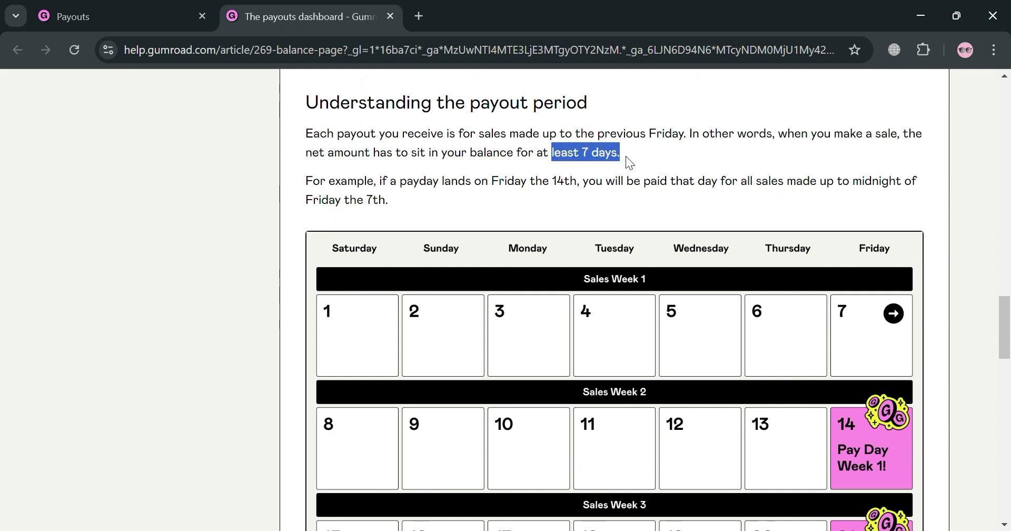
{"action": "left_click", "coordinate": [545, 189]}
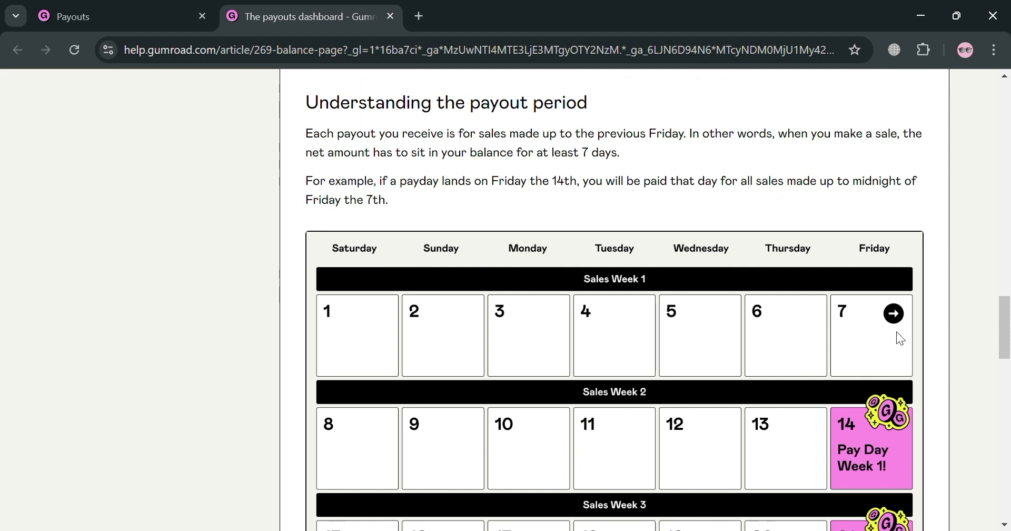
{"action": "scroll", "coordinate": [898, 336], "scroll_direction": "down", "scroll_amount": 2}
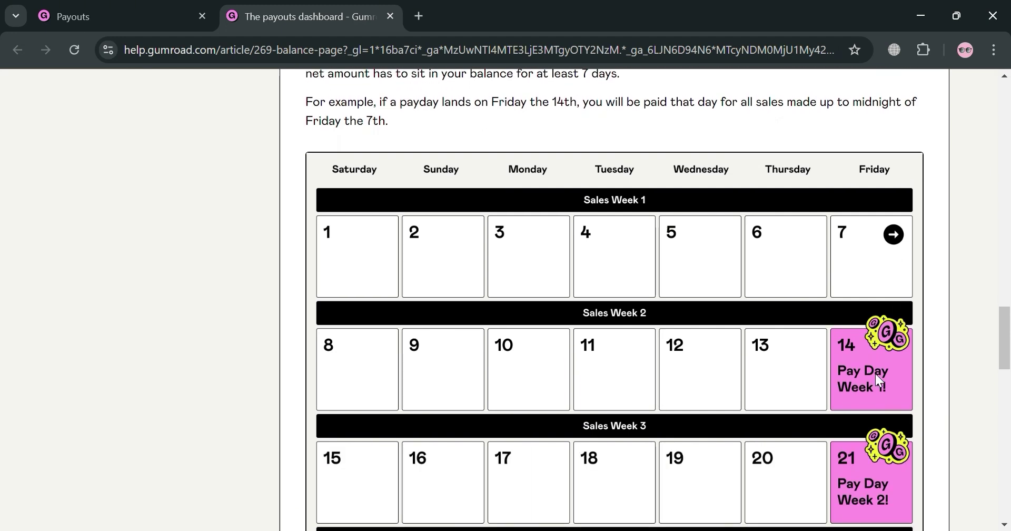
{"action": "scroll", "coordinate": [825, 377], "scroll_direction": "down", "scroll_amount": 2}
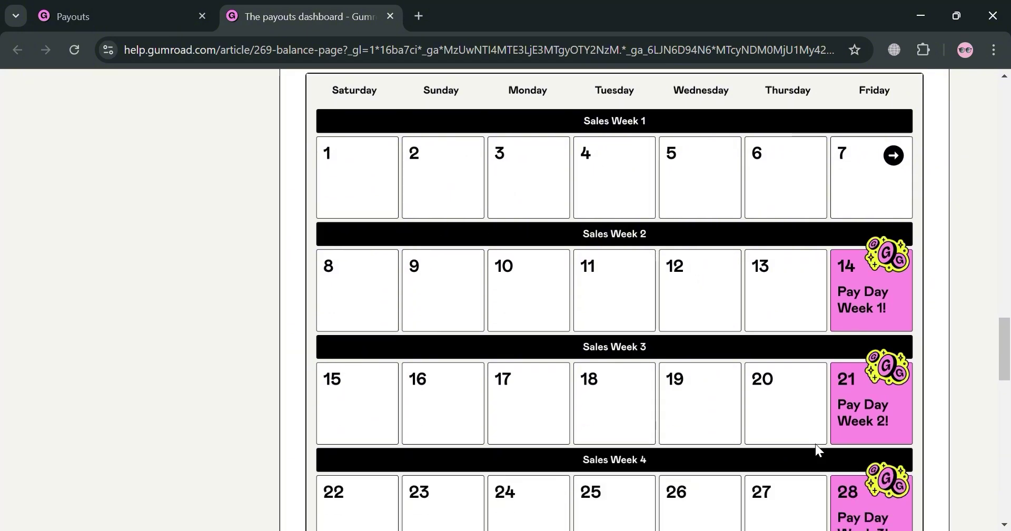
{"action": "scroll", "coordinate": [881, 405], "scroll_direction": "down", "scroll_amount": 5}
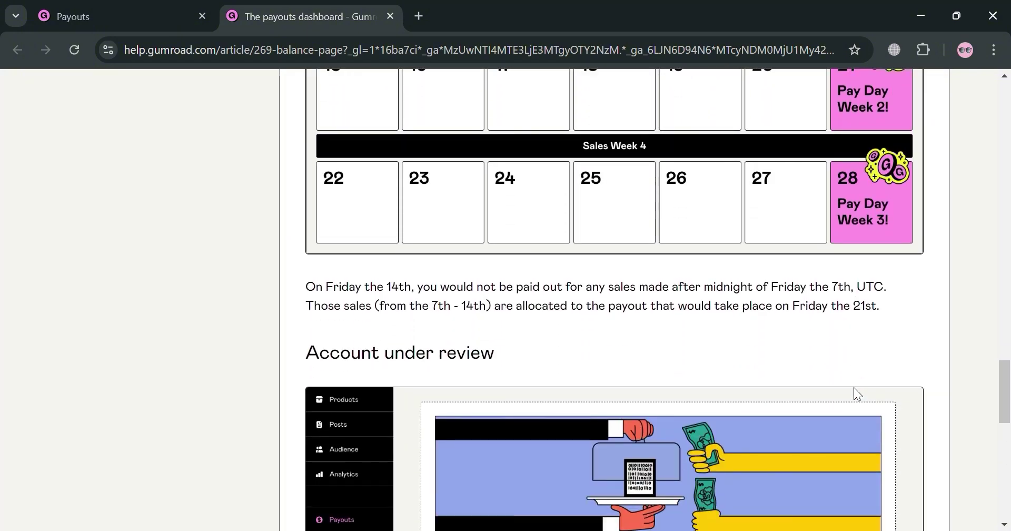
{"action": "scroll", "coordinate": [856, 392], "scroll_direction": "down", "scroll_amount": 8}
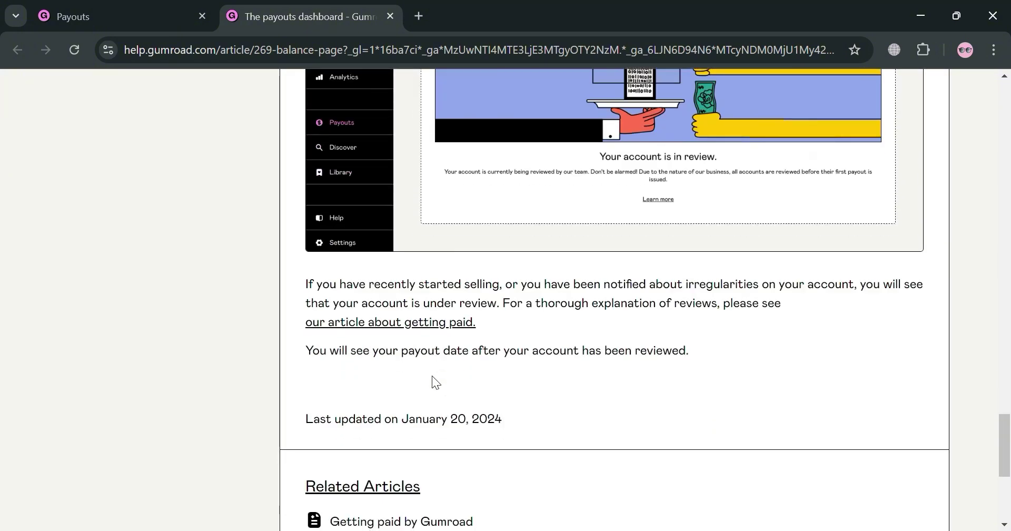
{"action": "scroll", "coordinate": [514, 415], "scroll_direction": "up", "scroll_amount": 3}
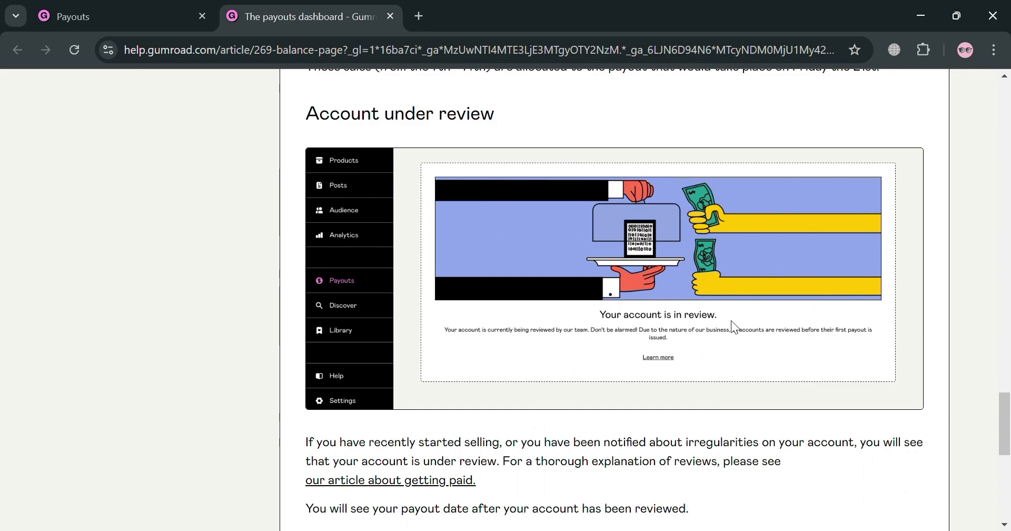
{"action": "scroll", "coordinate": [731, 319], "scroll_direction": "up", "scroll_amount": 15}
{"action": "scroll", "coordinate": [716, 311], "scroll_direction": "up", "scroll_amount": 10}
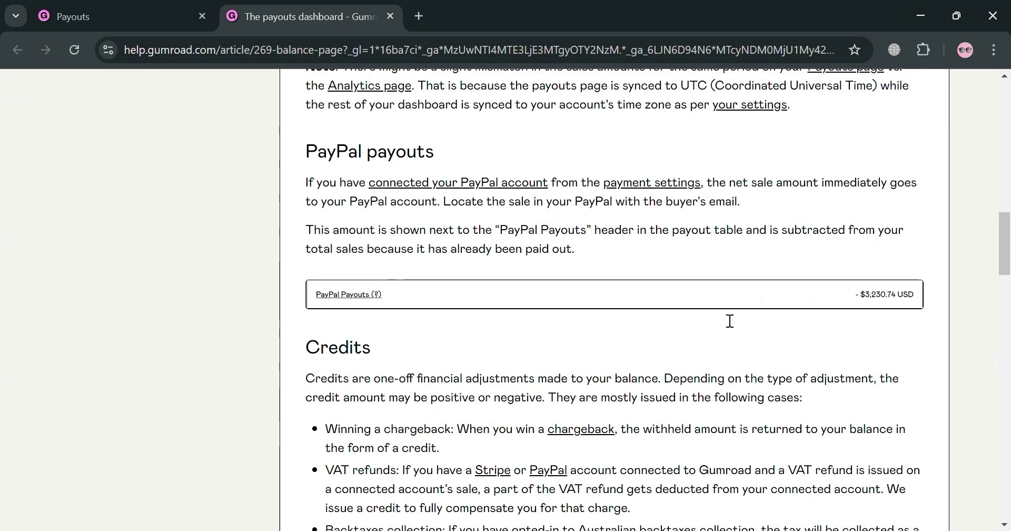
{"action": "scroll", "coordinate": [374, 361], "scroll_direction": "down", "scroll_amount": 20}
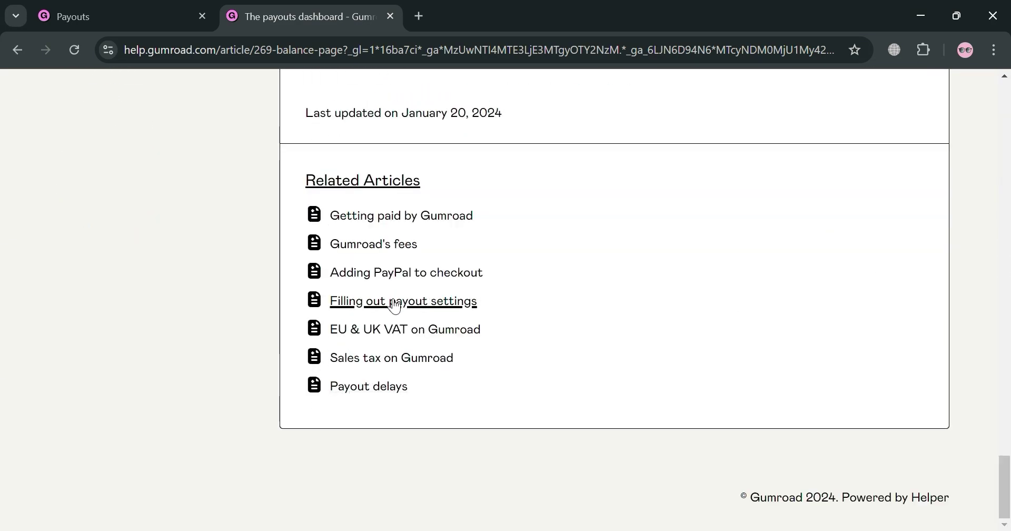
Step: Open the Gumroad's fees article and highlight the 10% flat fee sentence
{"action": "left_click", "coordinate": [396, 251]}
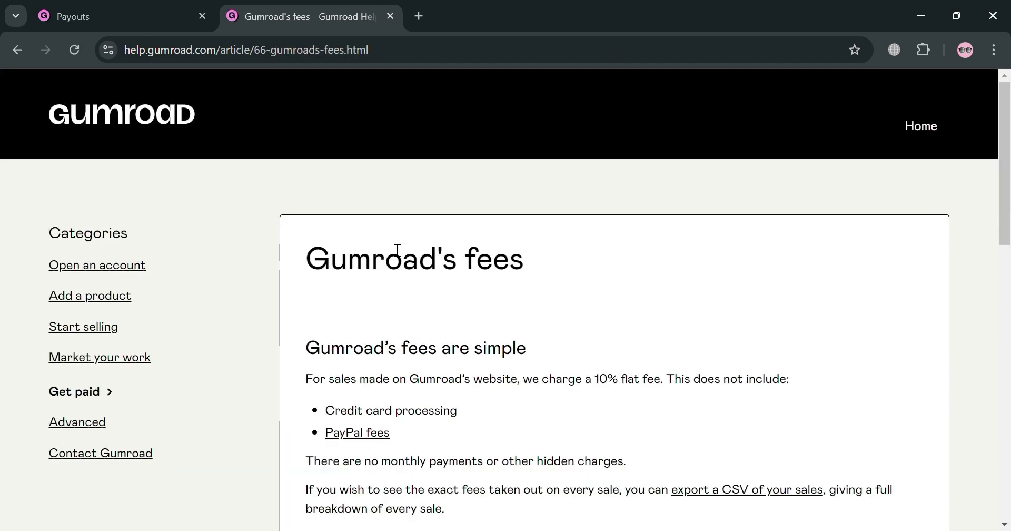
{"action": "scroll", "coordinate": [499, 289], "scroll_direction": "down", "scroll_amount": 1}
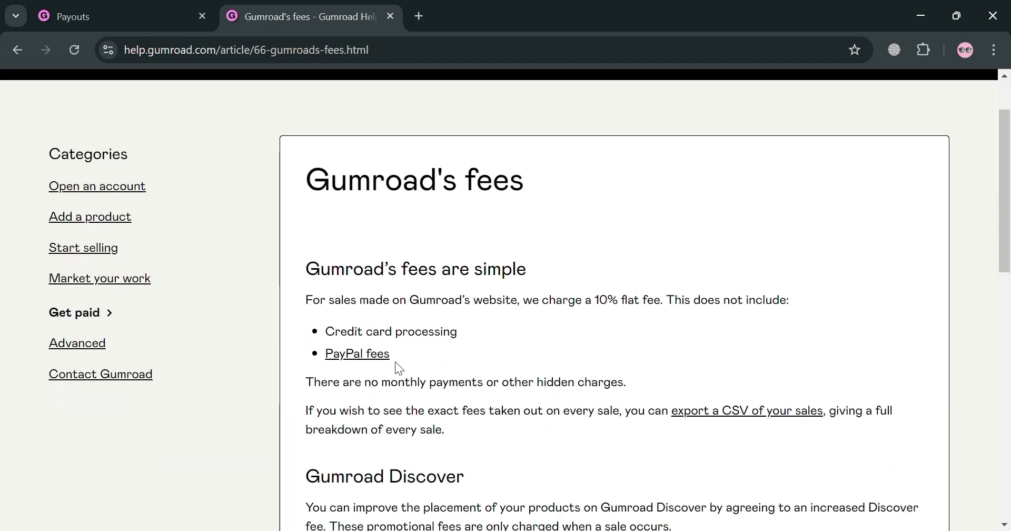
{"action": "left_click_drag", "start_coordinate": [532, 304], "coordinate": [671, 297]}
{"action": "left_click", "coordinate": [658, 320]}
Step: Read down through the In-App Sales, Affiliates and Refunds sections, then go back to Getting paid by Gumroad
{"action": "scroll", "coordinate": [453, 388], "scroll_direction": "down", "scroll_amount": 1}
{"action": "scroll", "coordinate": [453, 388], "scroll_direction": "down", "scroll_amount": 2}
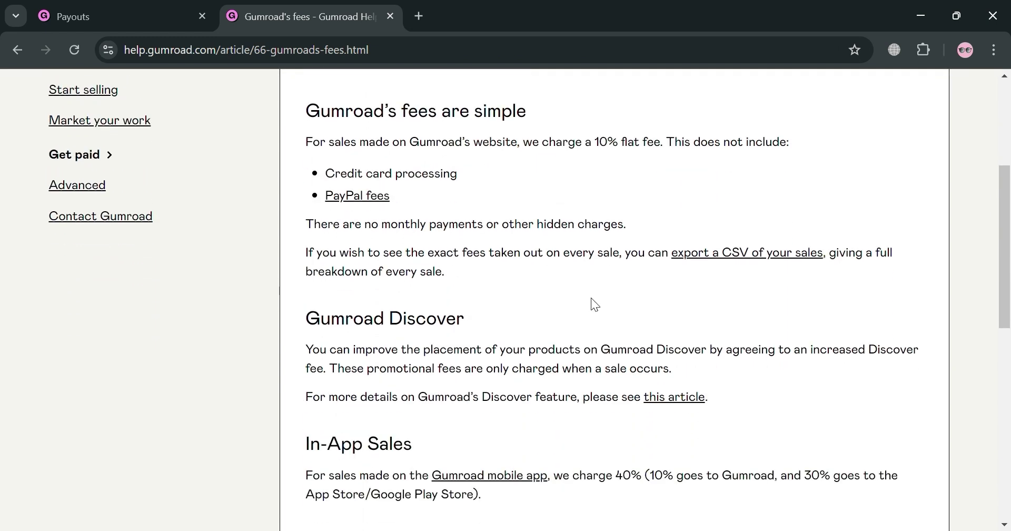
{"action": "scroll", "coordinate": [716, 284], "scroll_direction": "down", "scroll_amount": 7}
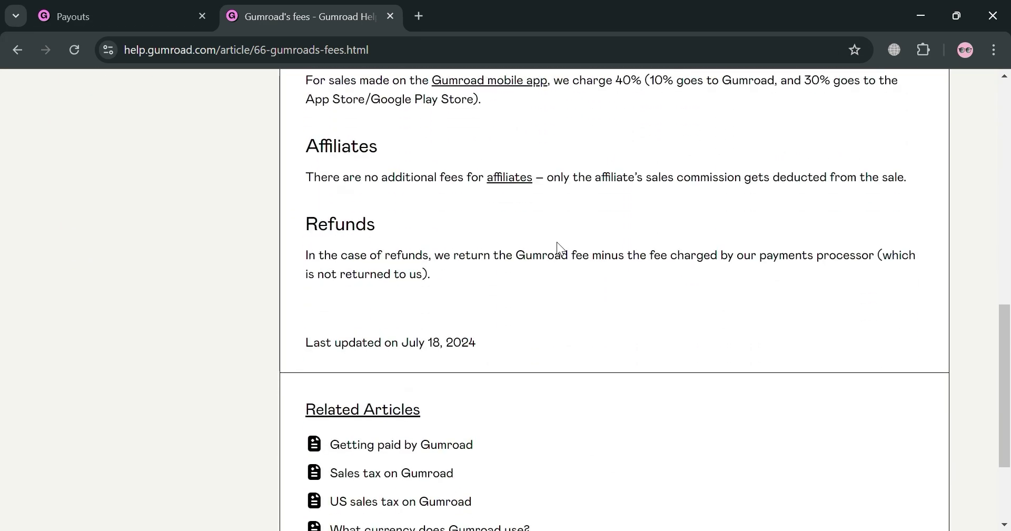
{"action": "scroll", "coordinate": [557, 250], "scroll_direction": "up", "scroll_amount": 3}
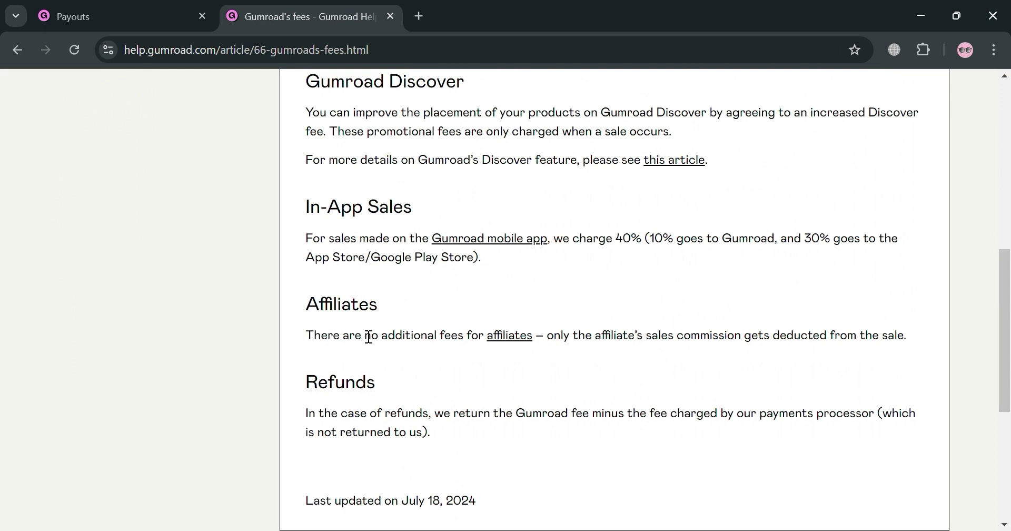
{"action": "scroll", "coordinate": [359, 355], "scroll_direction": "down", "scroll_amount": 2}
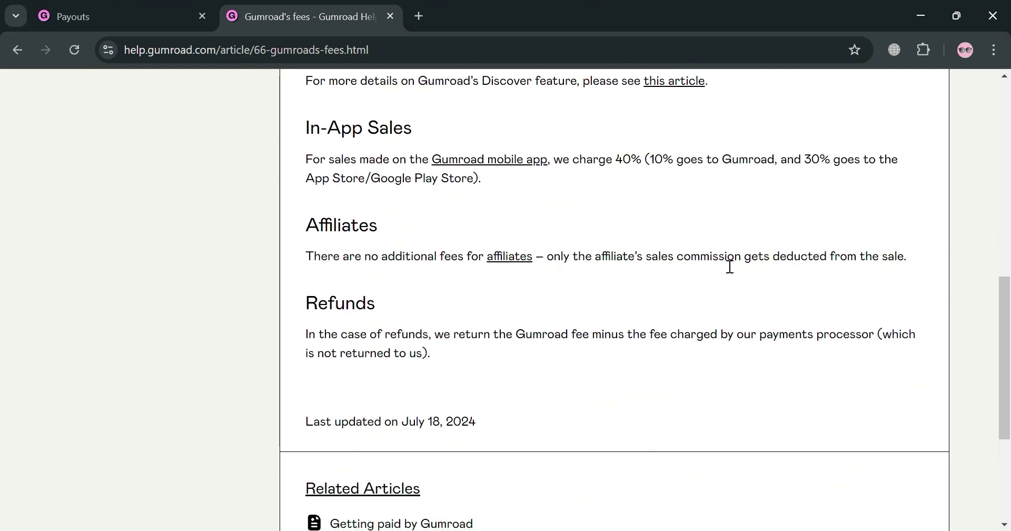
{"action": "scroll", "coordinate": [685, 205], "scroll_direction": "down", "scroll_amount": 1}
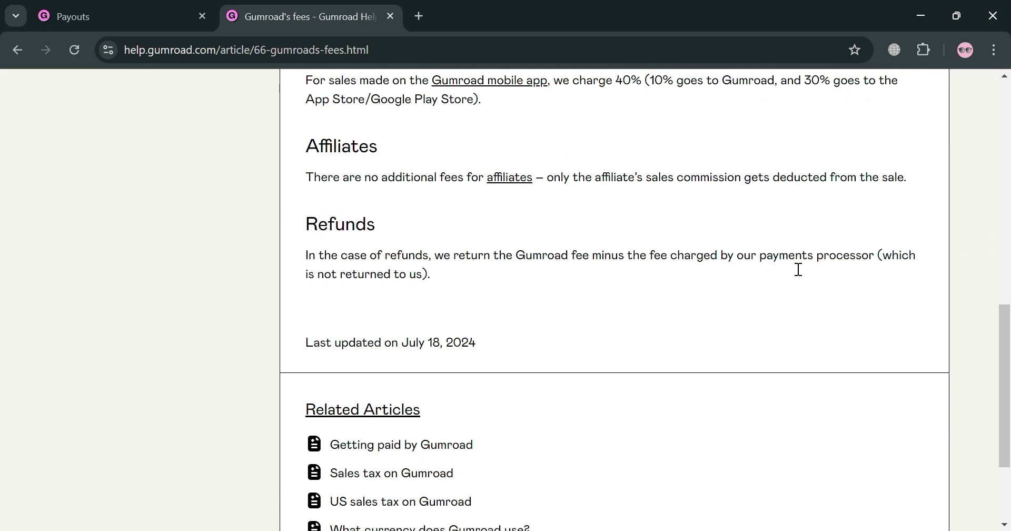
{"action": "left_click", "coordinate": [17, 50]}
Step: From the Payouts page, check the sales Analytics showing 0 sales and $0
{"action": "left_click", "coordinate": [87, 12]}
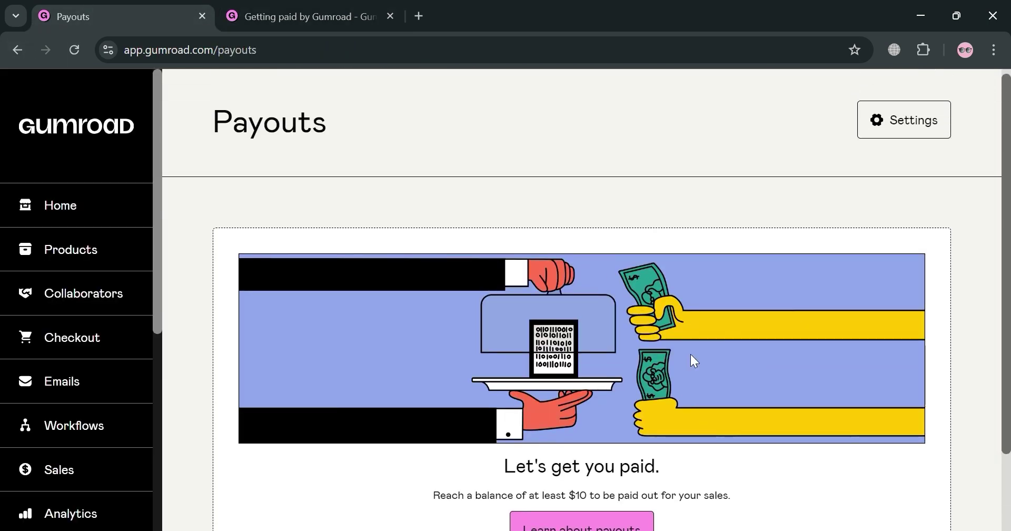
{"action": "scroll", "coordinate": [78, 344], "scroll_direction": "down", "scroll_amount": 2}
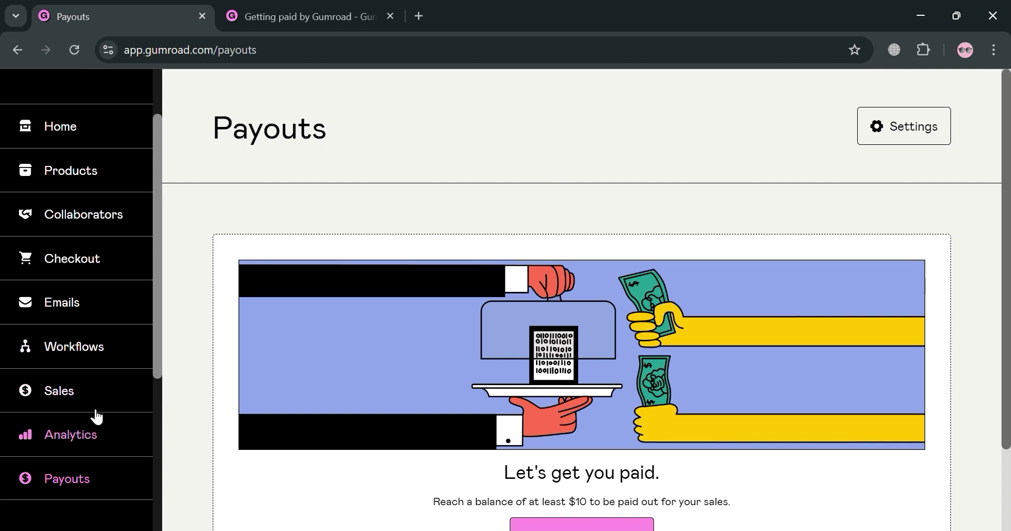
{"action": "left_click", "coordinate": [103, 447]}
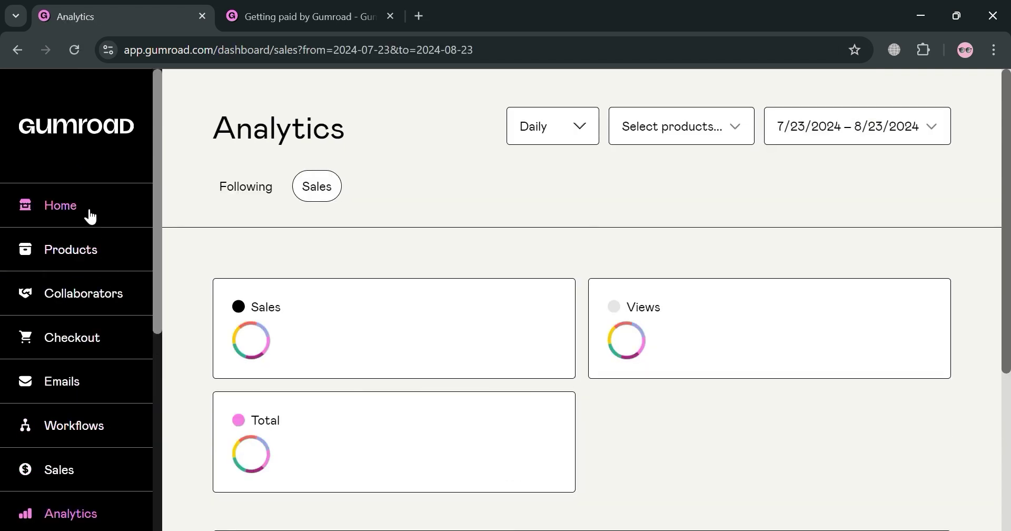
{"action": "scroll", "coordinate": [333, 458], "scroll_direction": "down", "scroll_amount": 1}
{"action": "scroll", "coordinate": [332, 458], "scroll_direction": "down", "scroll_amount": 3}
{"action": "scroll", "coordinate": [256, 317], "scroll_direction": "up", "scroll_amount": 3}
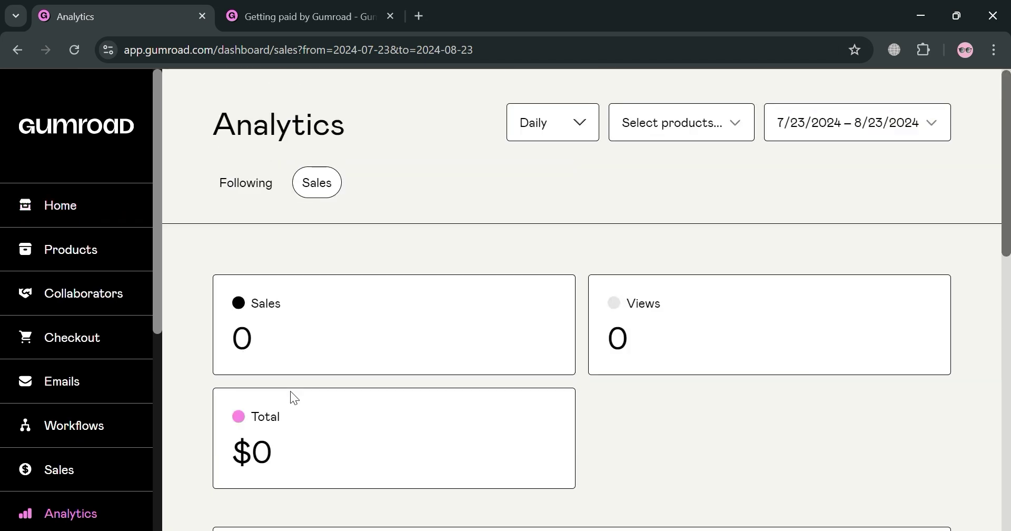
{"action": "scroll", "coordinate": [295, 465], "scroll_direction": "down", "scroll_amount": 2}
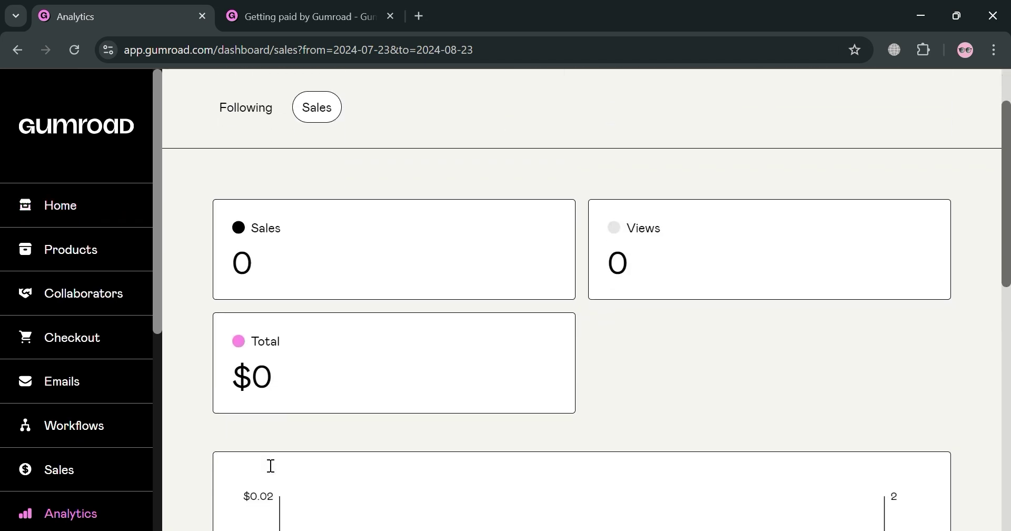
{"action": "scroll", "coordinate": [102, 435], "scroll_direction": "down", "scroll_amount": 5}
Step: Return to the Payouts page, which still requires a $10 balance before payouts
{"action": "left_click", "coordinate": [78, 328]}
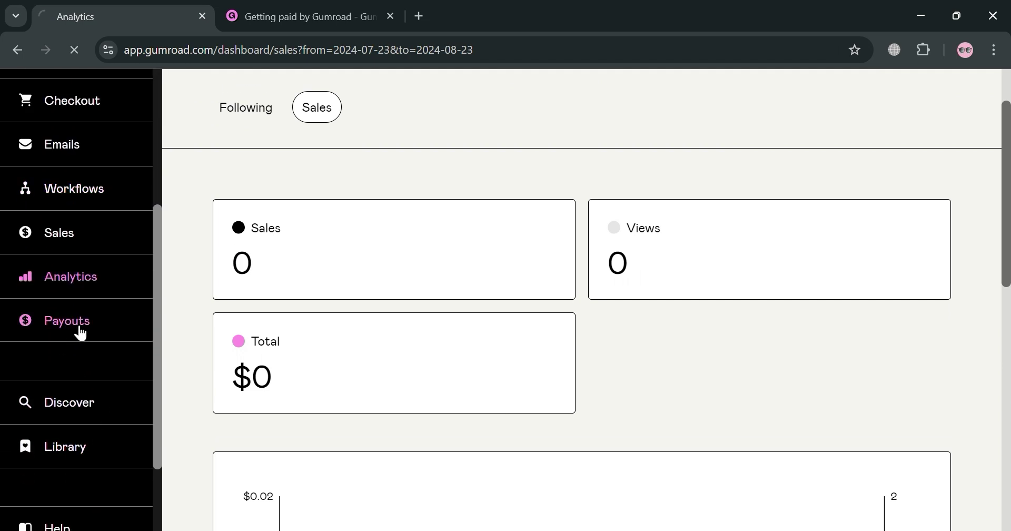
{"action": "scroll", "coordinate": [565, 403], "scroll_direction": "down", "scroll_amount": 2}
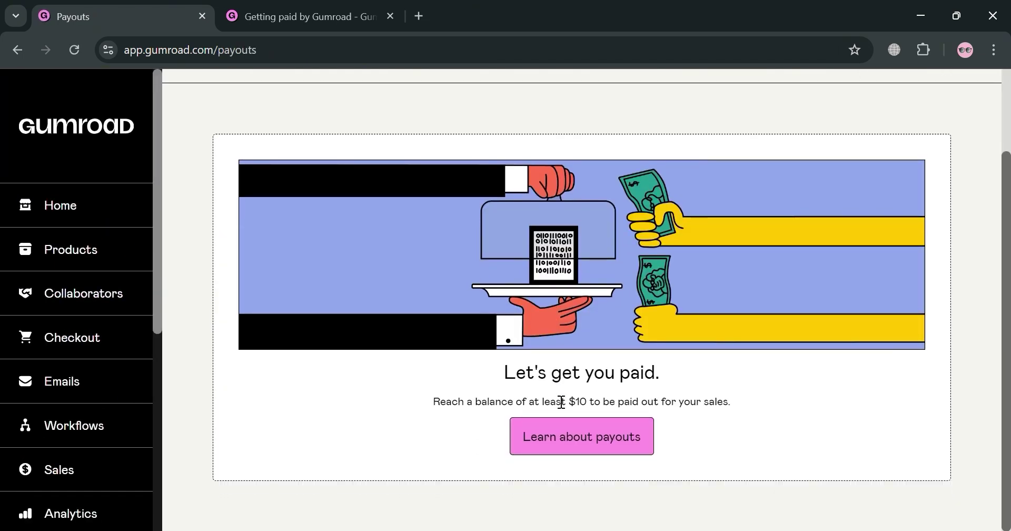
{"action": "scroll", "coordinate": [842, 368], "scroll_direction": "up", "scroll_amount": 2}
{"action": "scroll", "coordinate": [926, 342], "scroll_direction": "down", "scroll_amount": 2}
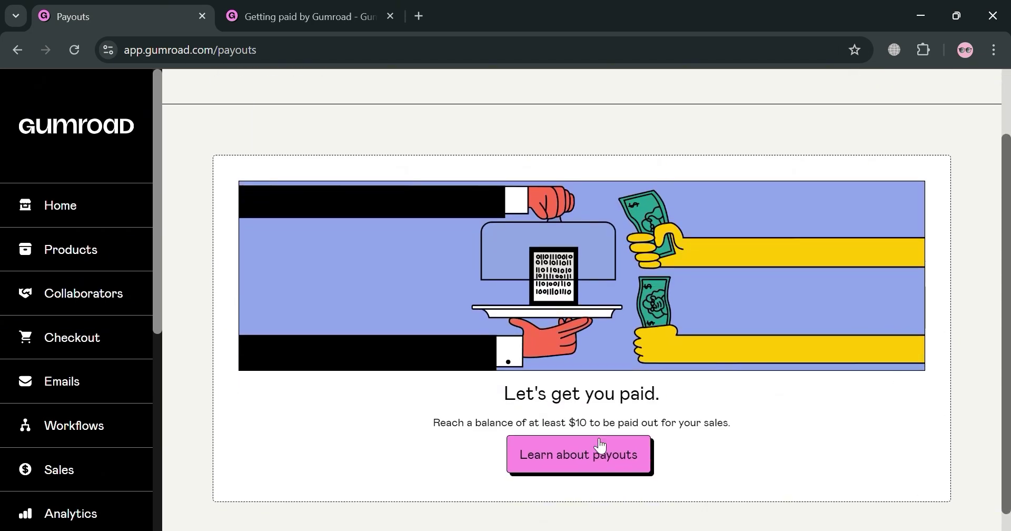
{"action": "scroll", "coordinate": [840, 403], "scroll_direction": "up", "scroll_amount": 2}
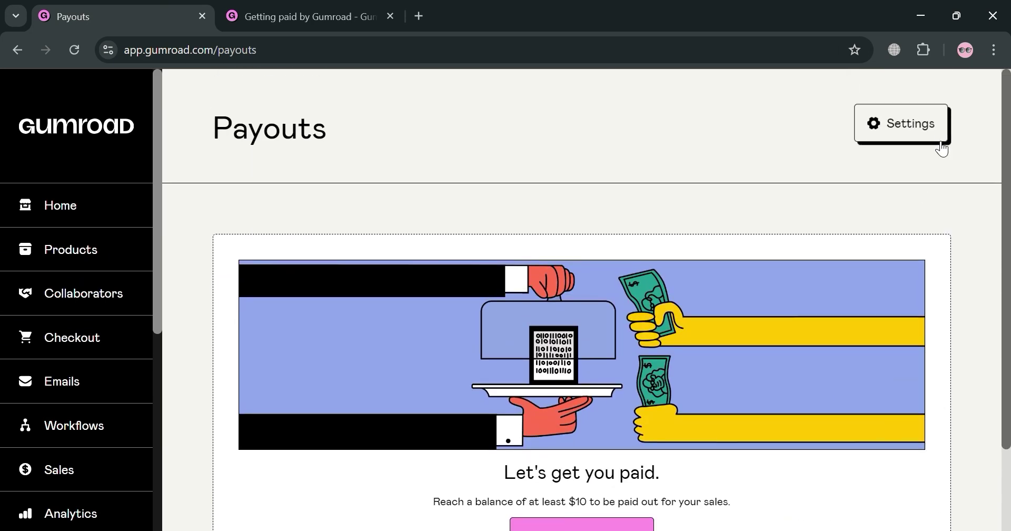